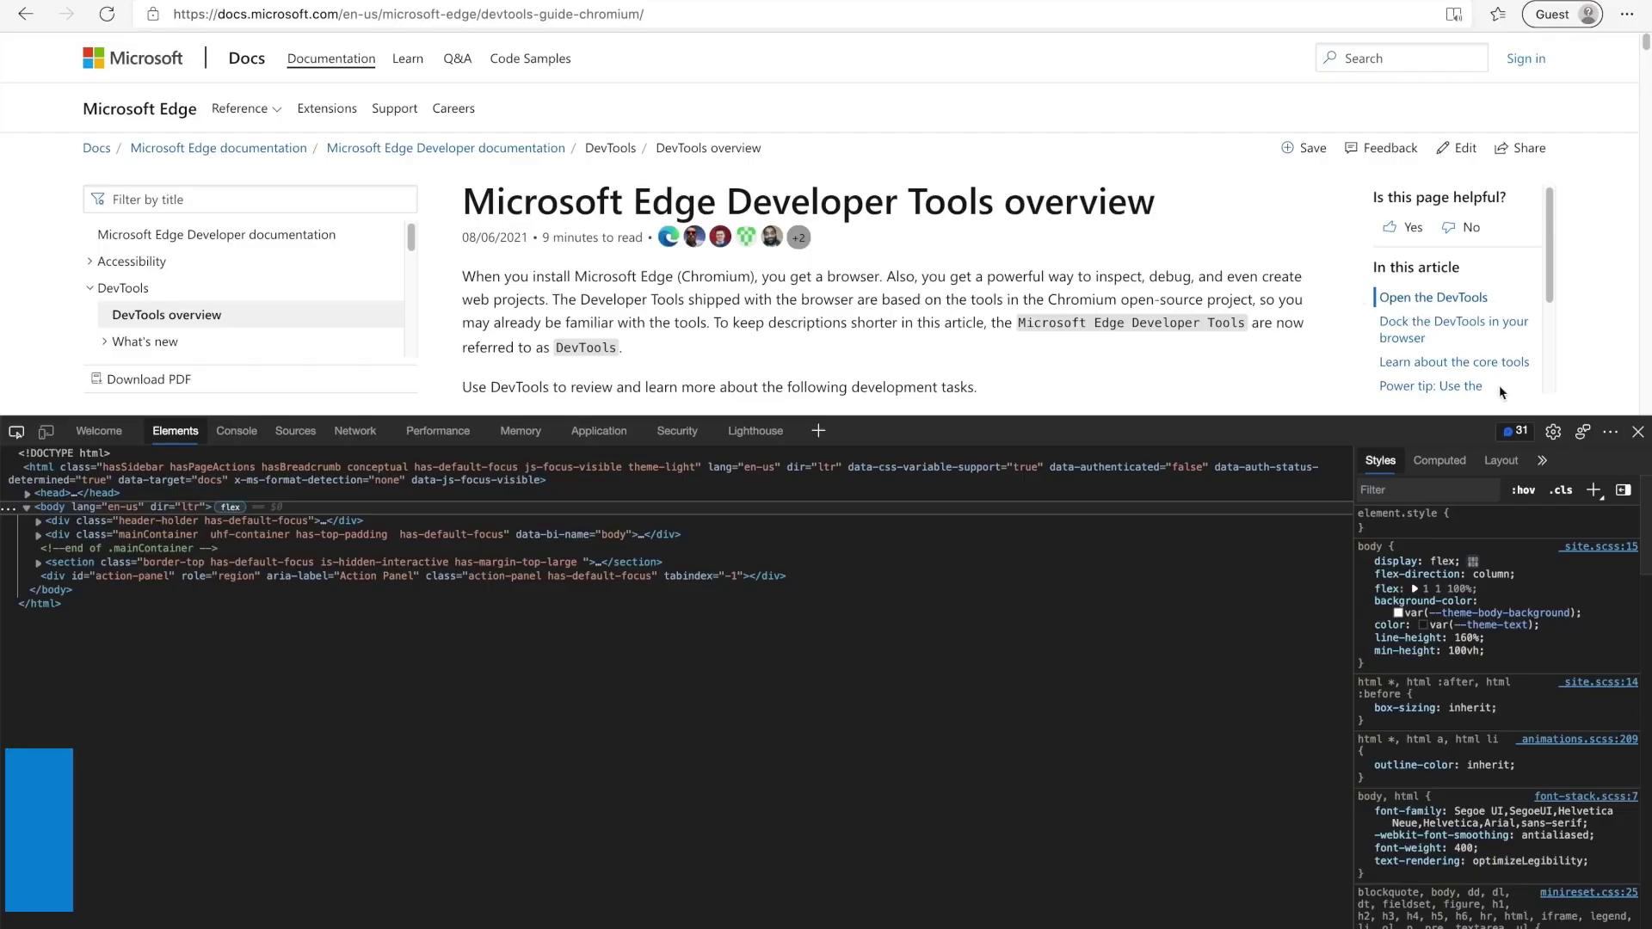
Browse the DevTools color themes in Settings, then toggle the new Styles sidebar pane
left_click(1554, 432)
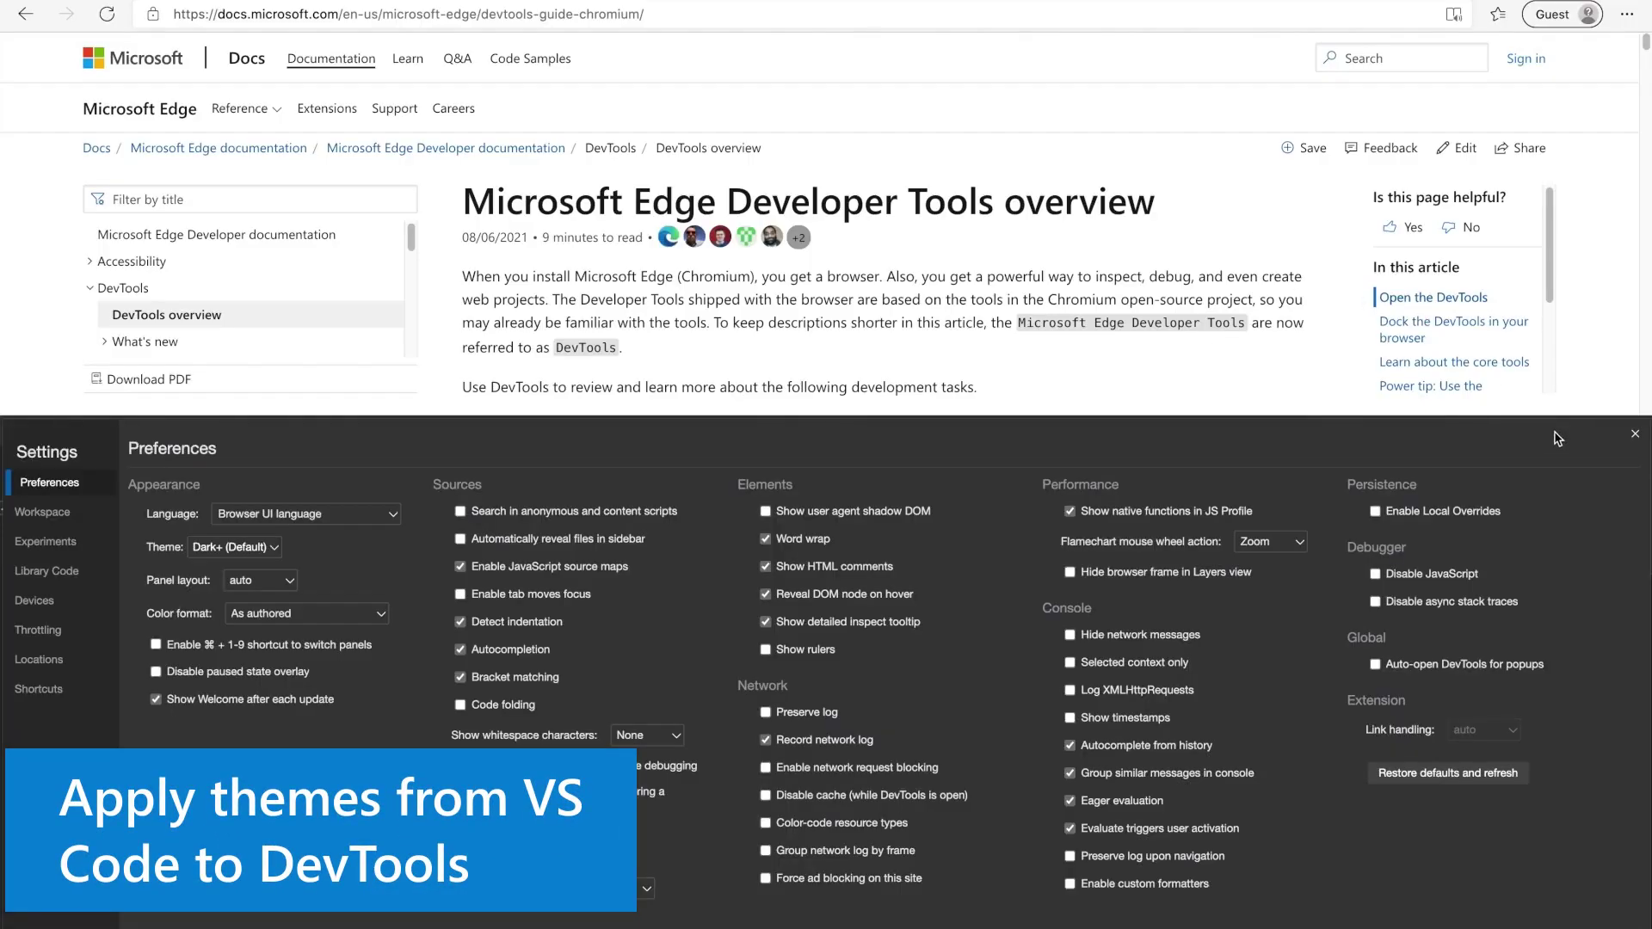
left_click(226, 547)
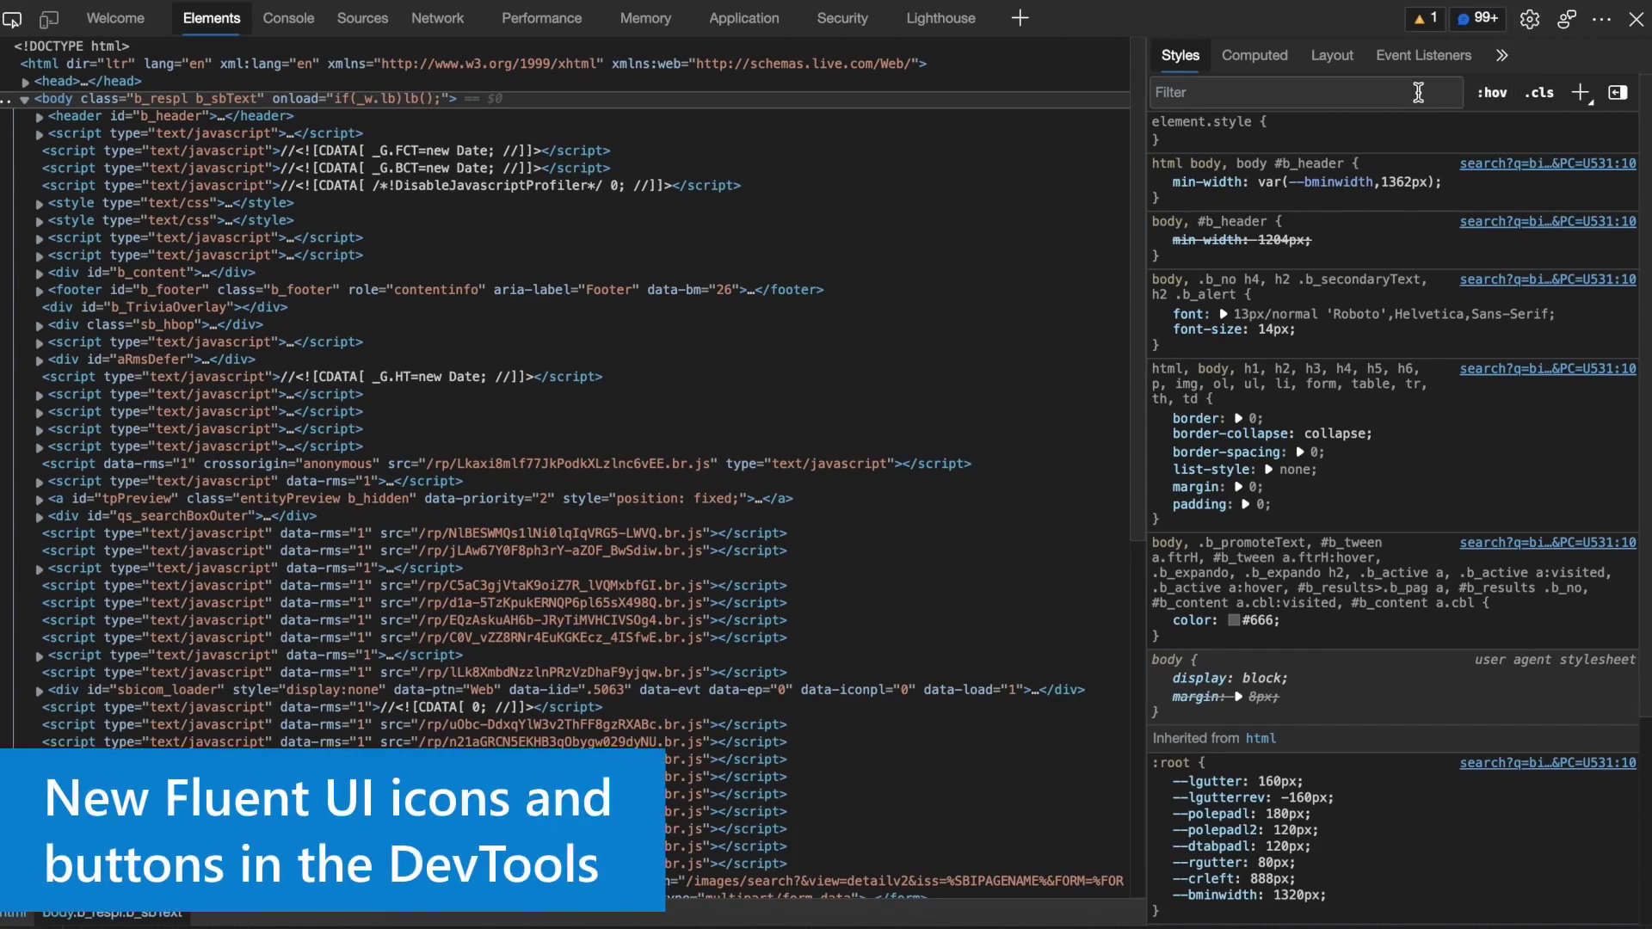
left_click(1617, 95)
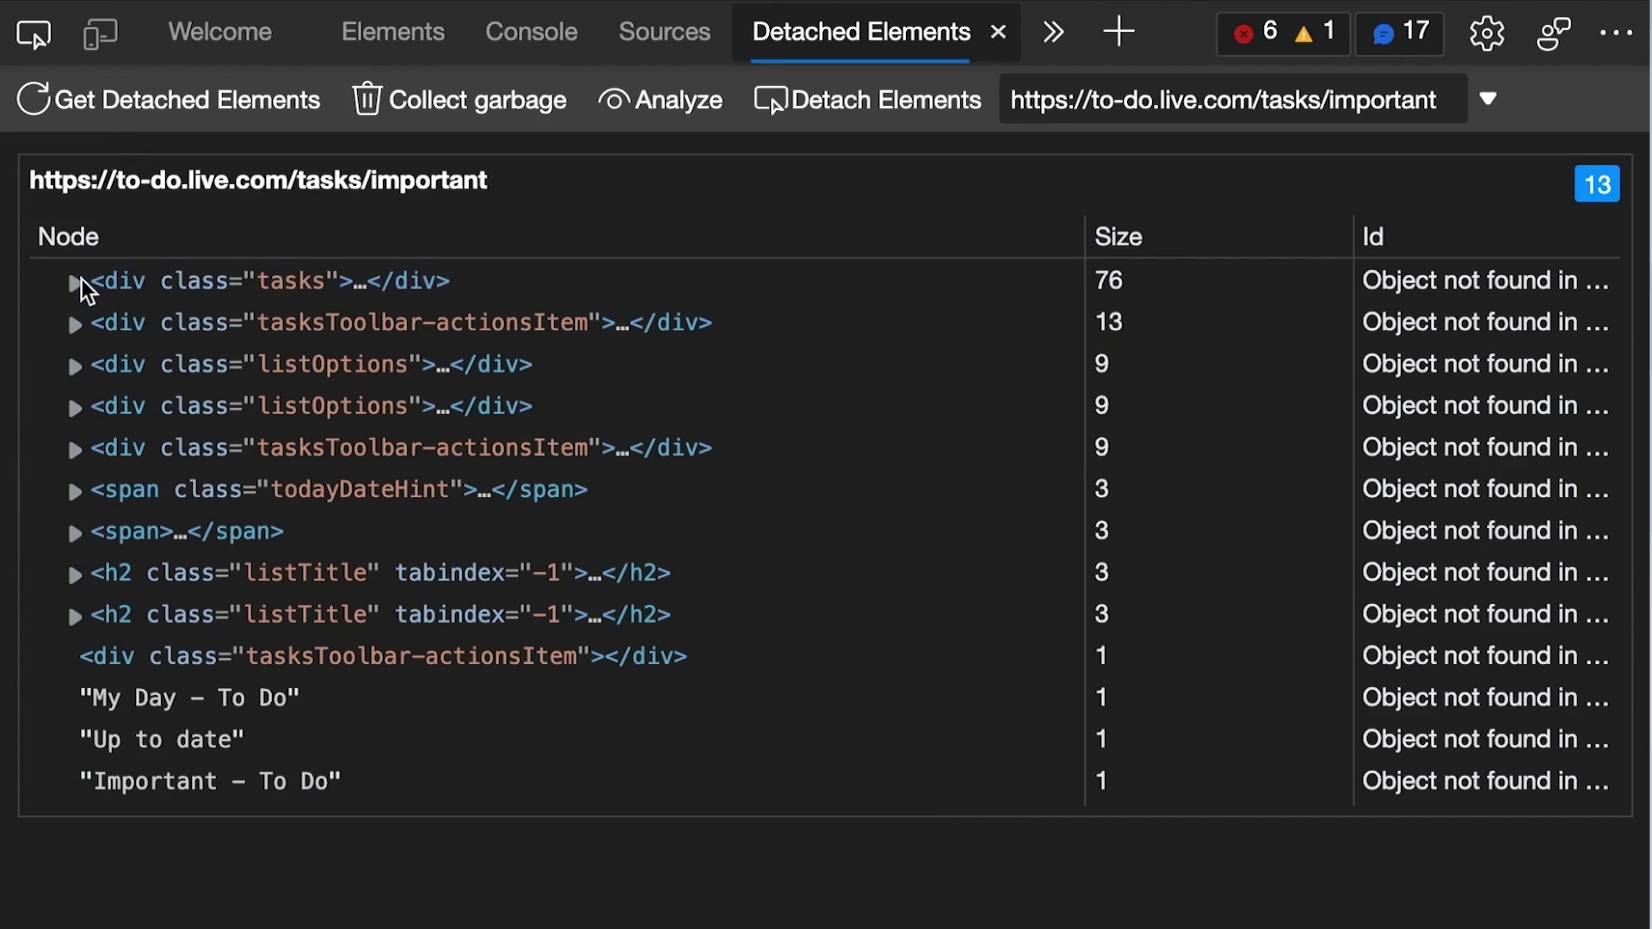
Expand the detached task nodes, refresh and analyze the list, then open Settings > Experiments
left_click(76, 282)
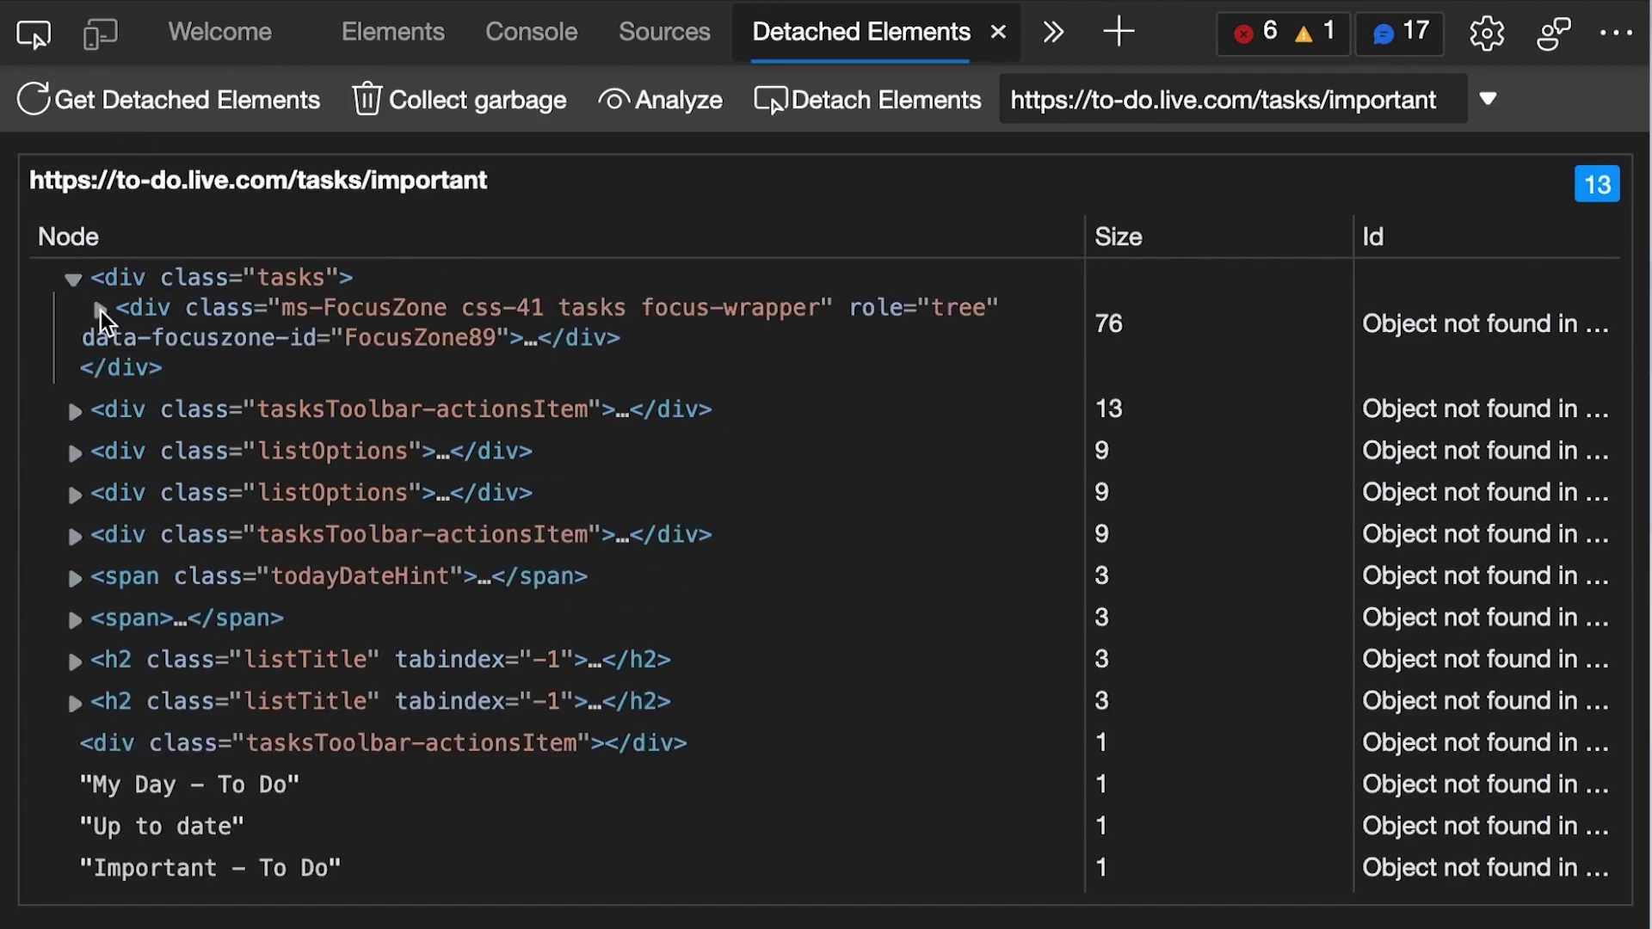
left_click(101, 311)
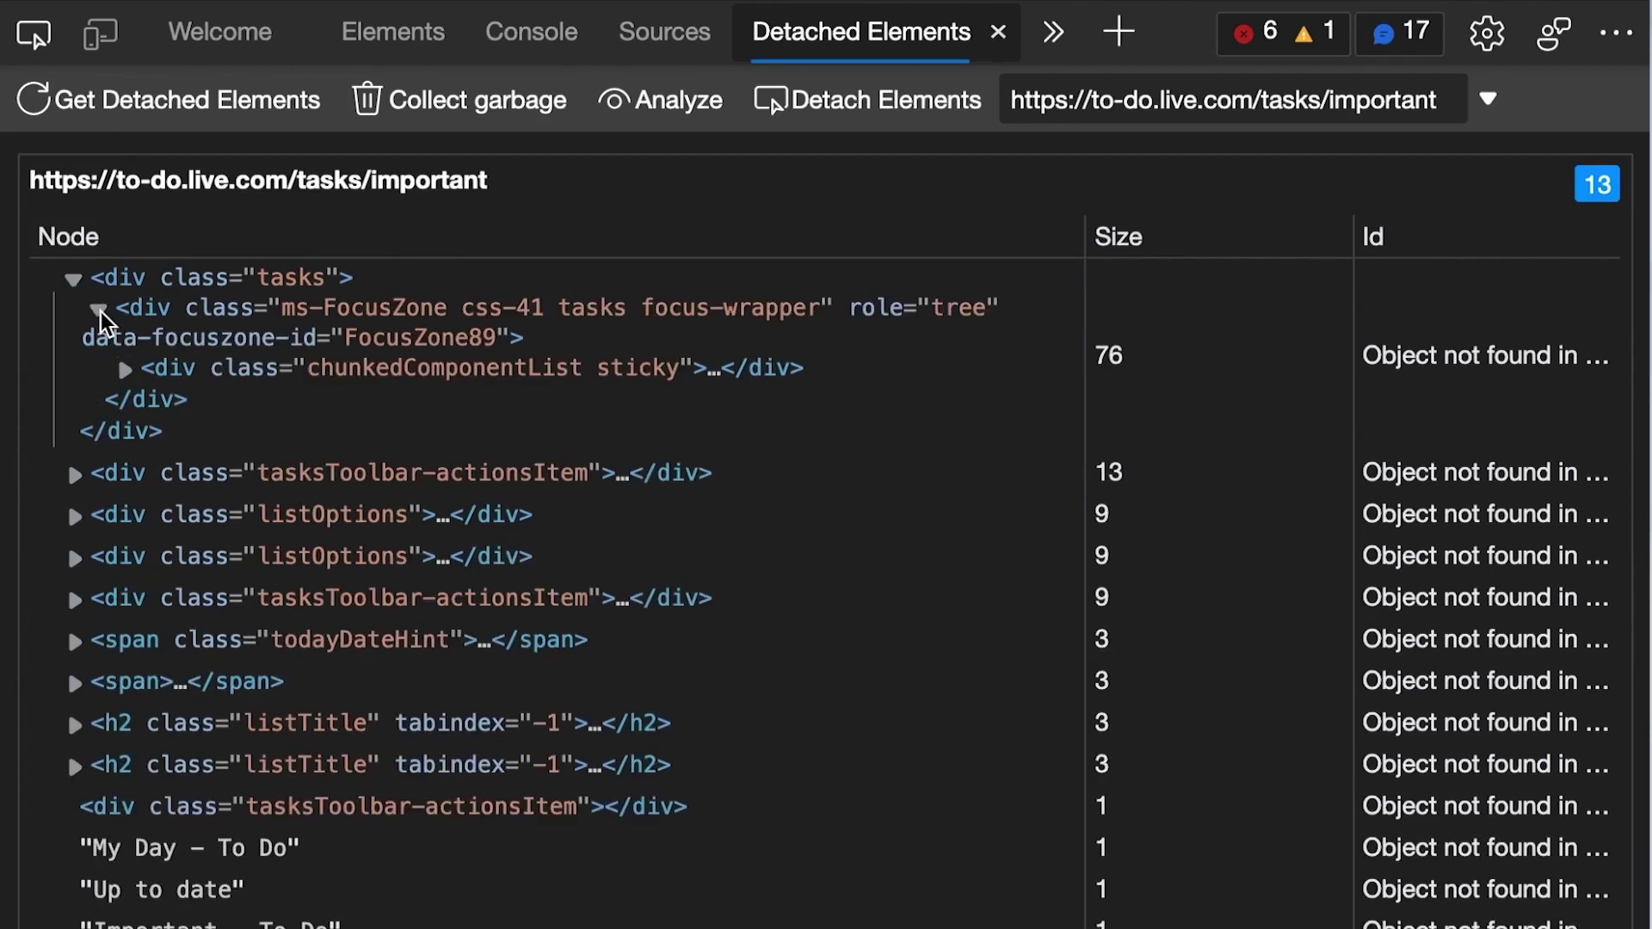
left_click(124, 372)
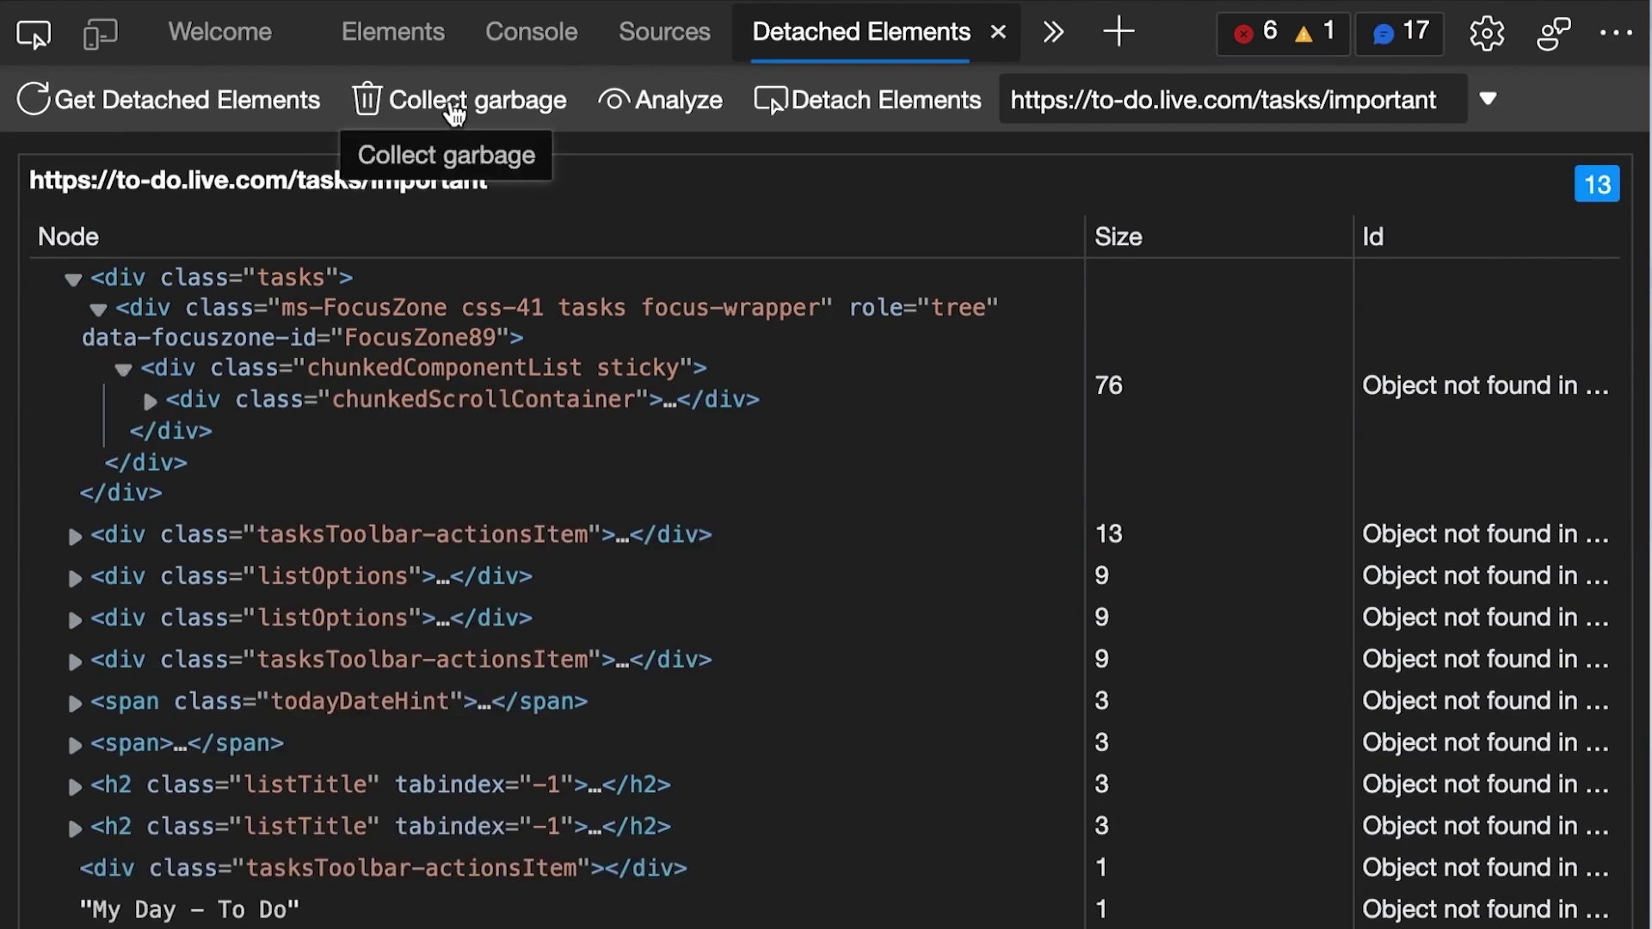
left_click(247, 114)
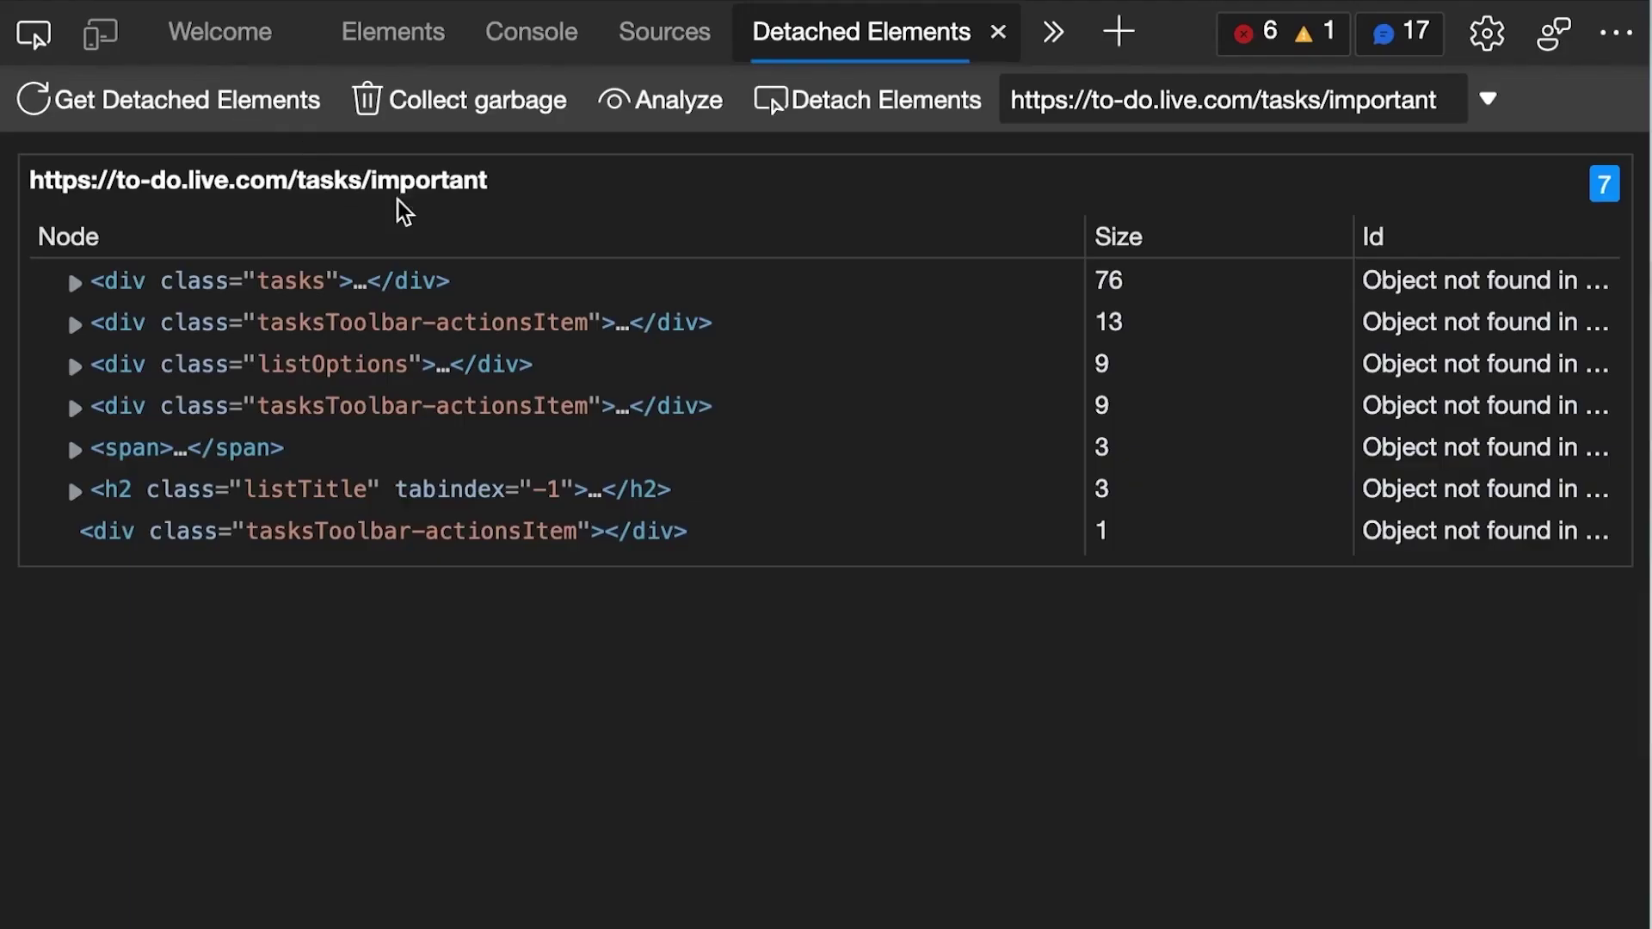
left_click(672, 103)
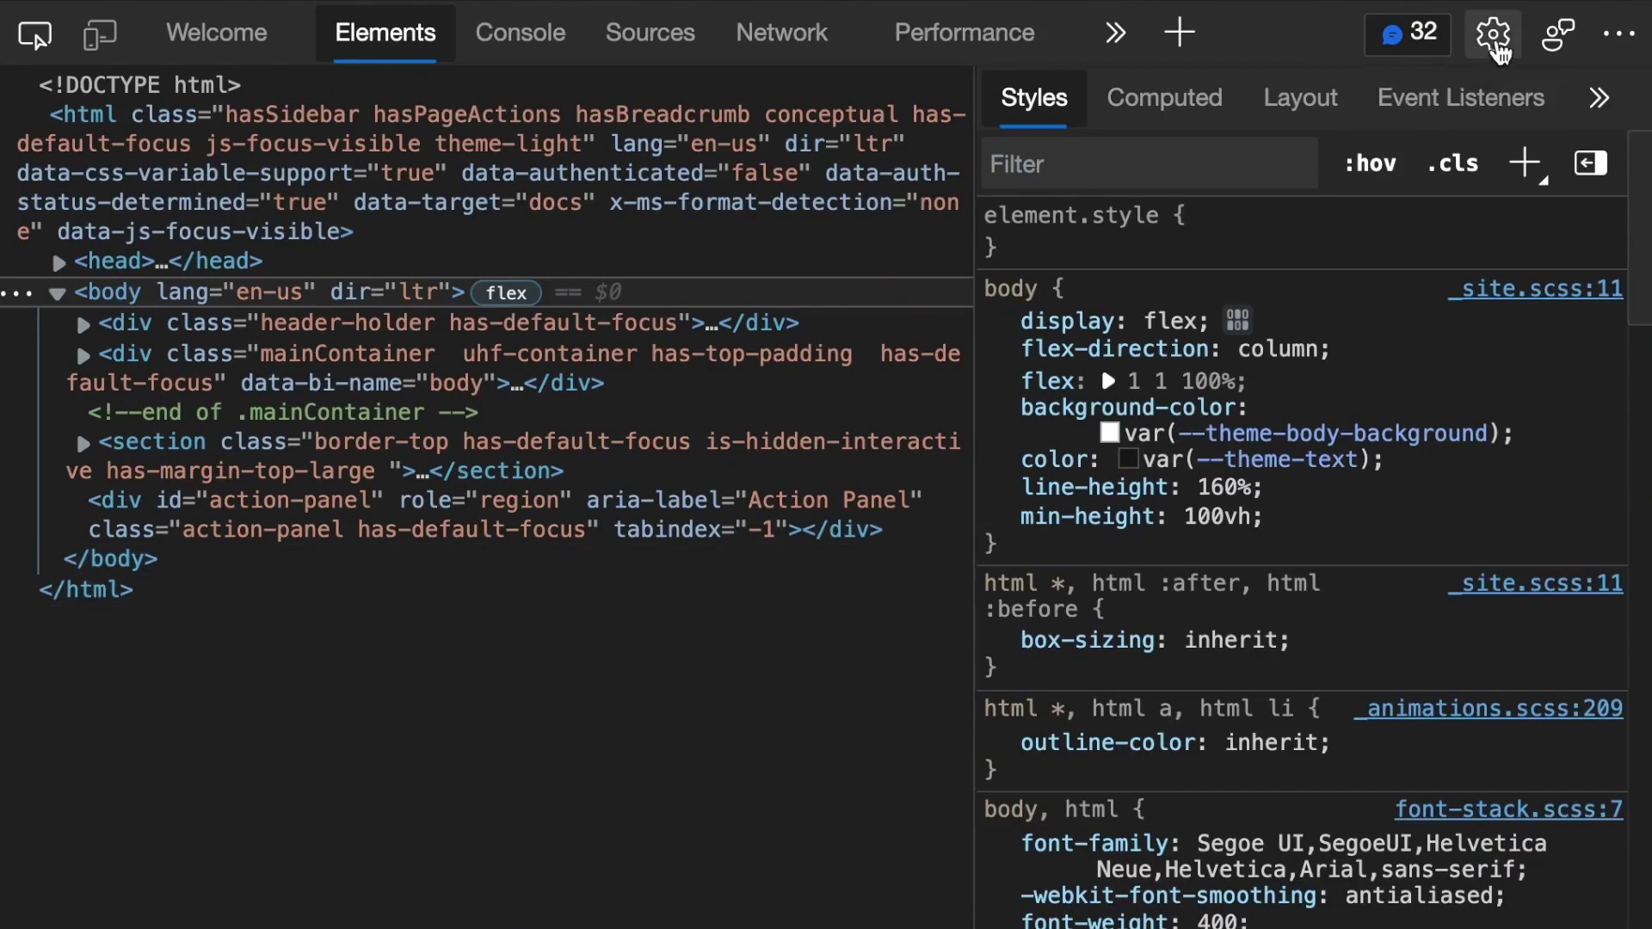
left_click(1496, 36)
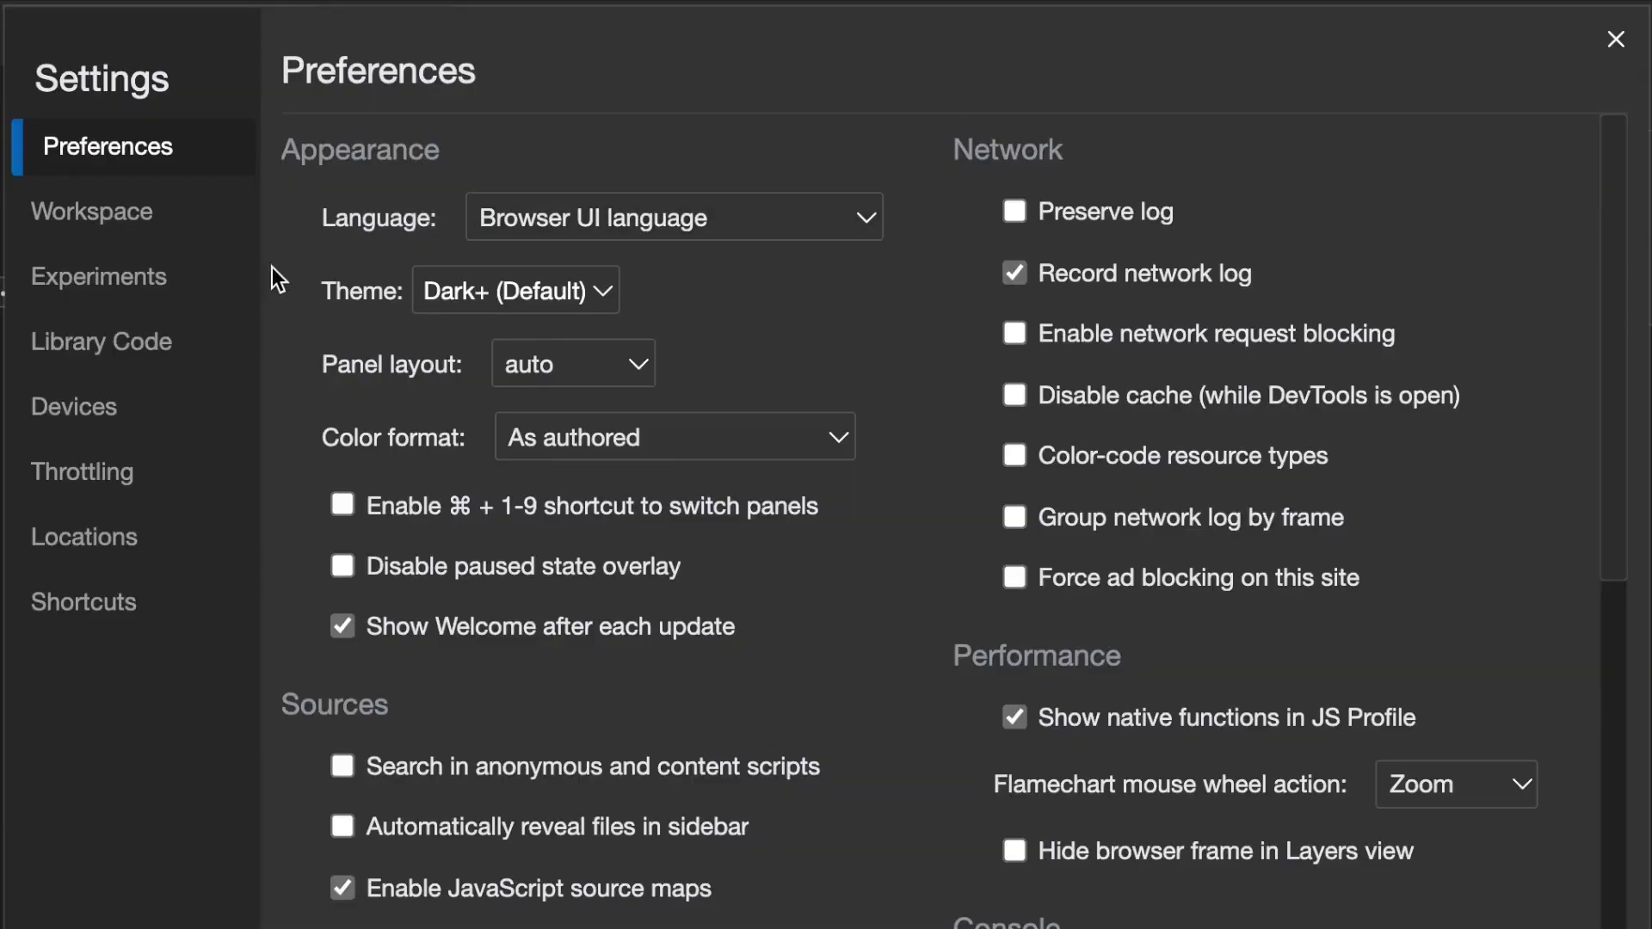
left_click(112, 276)
scroll(583, 522, "down", 4)
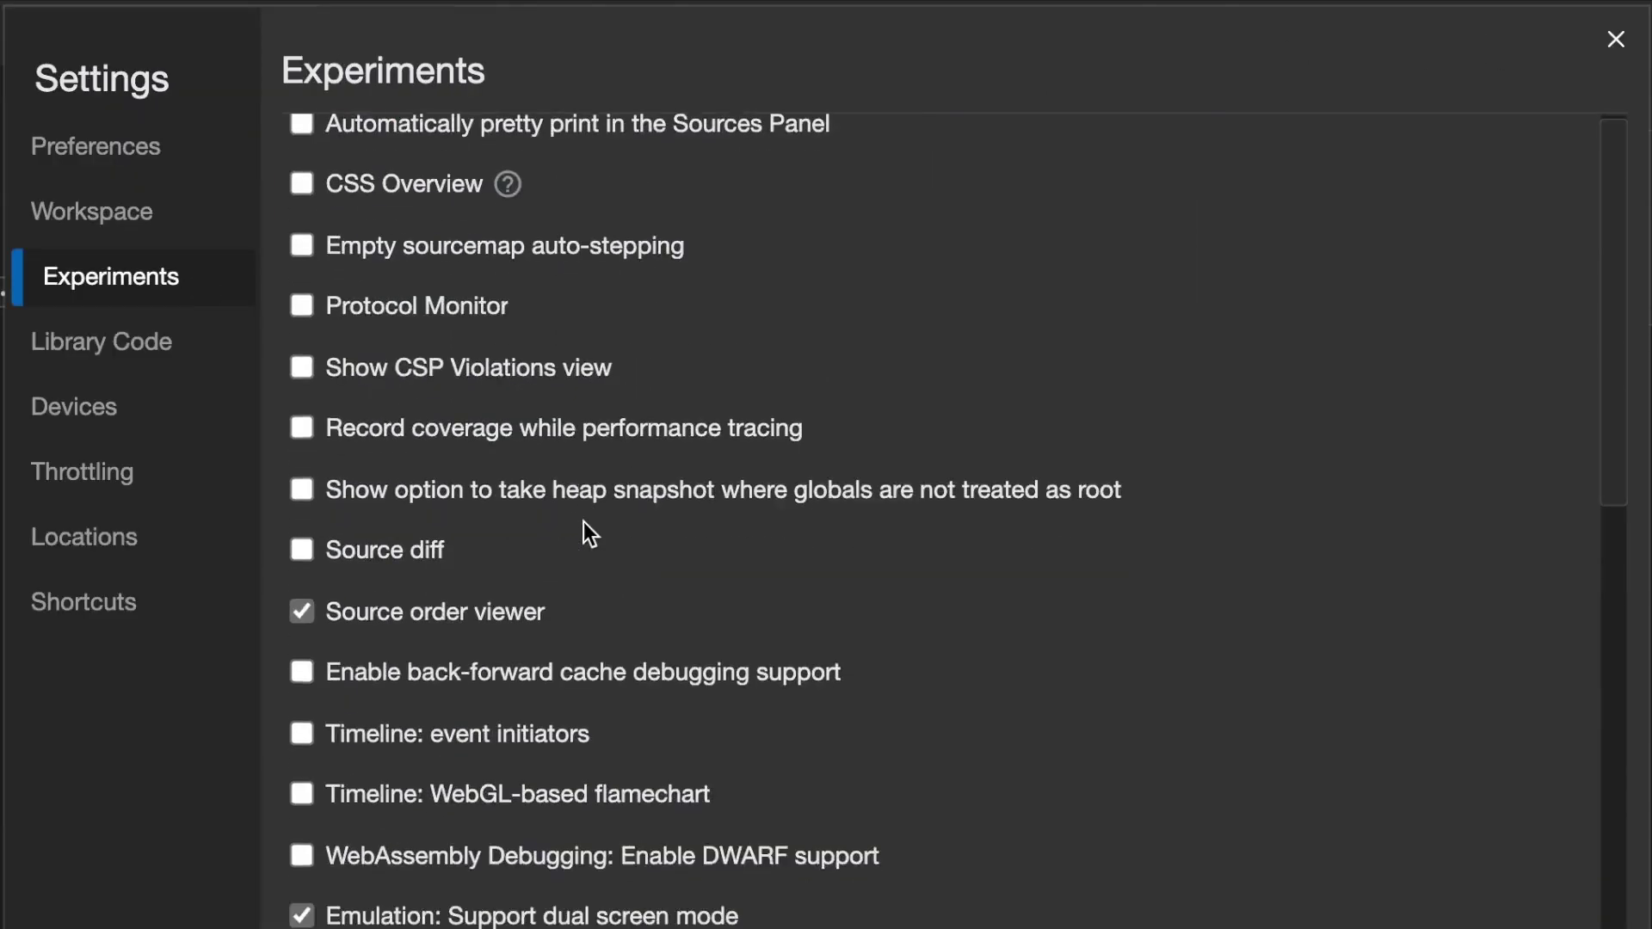
scroll(583, 522, "down", 4)
scroll(583, 522, "down", 3)
scroll(583, 521, "down", 3)
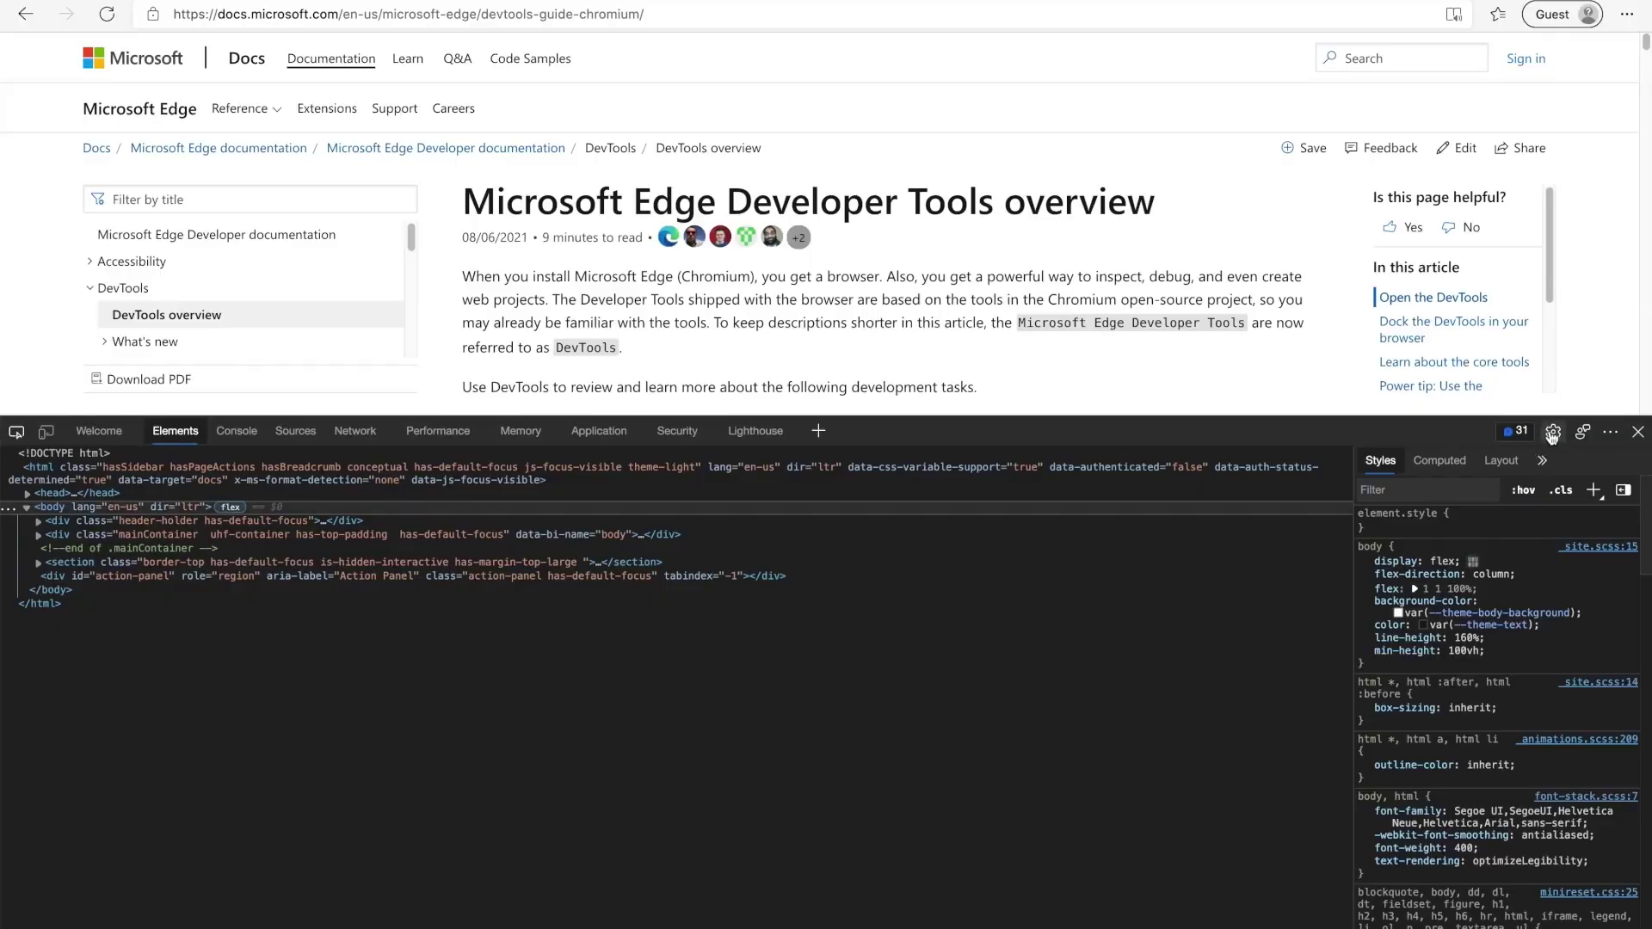
Open the Language dropdown under Settings > Preferences > Appearance
left_click(1552, 433)
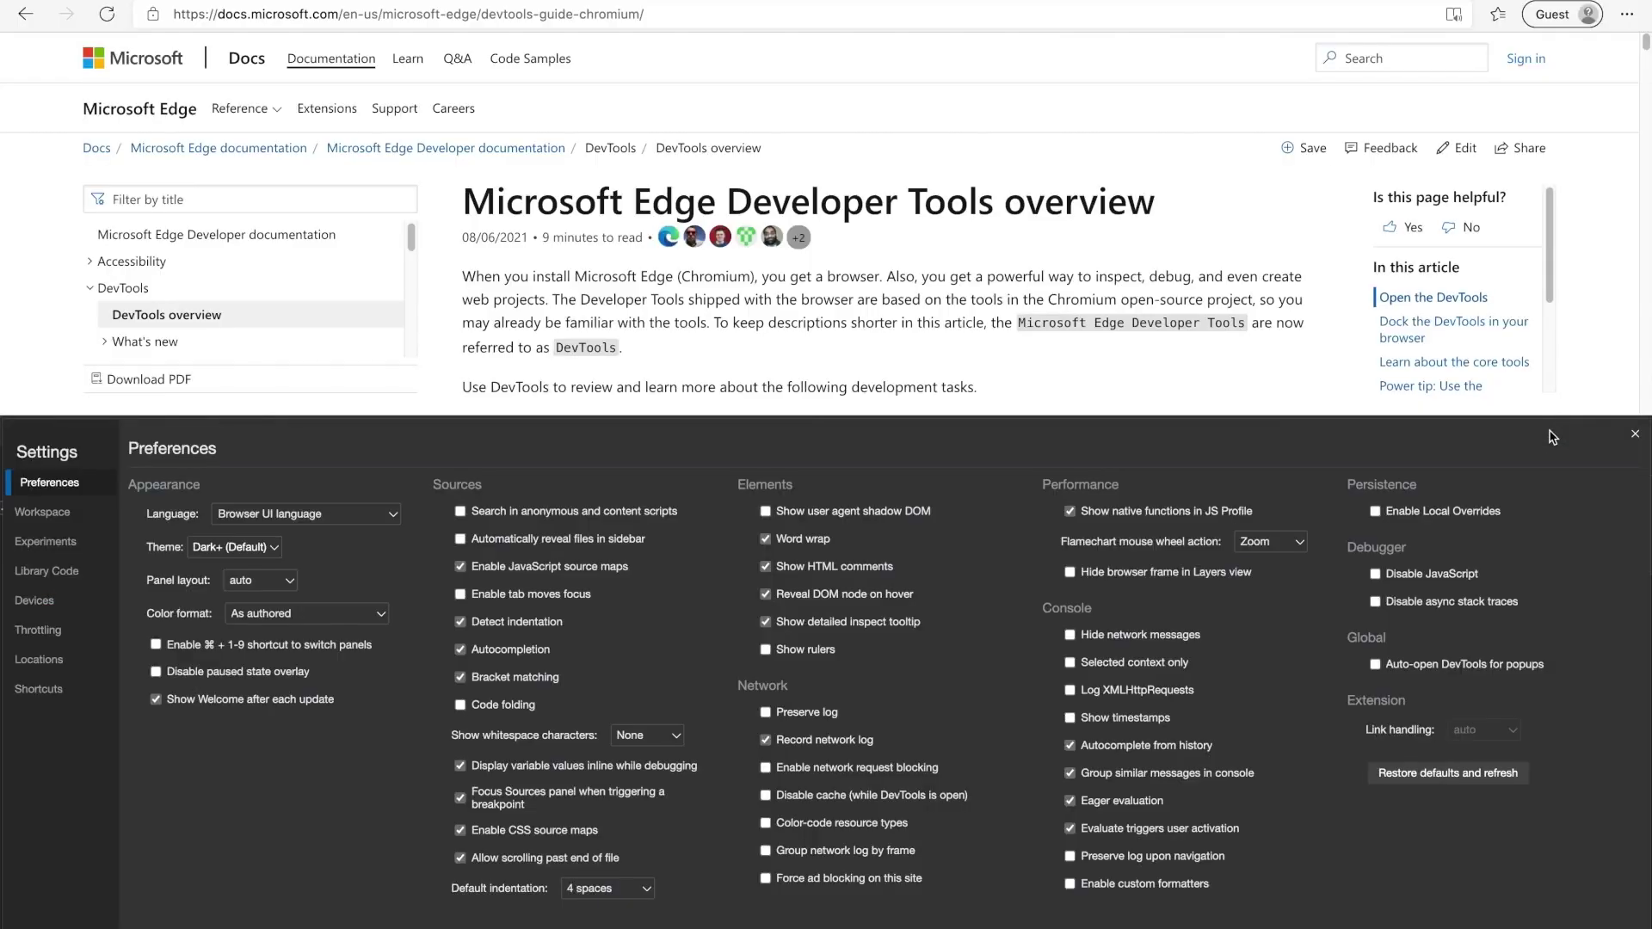
left_click(255, 514)
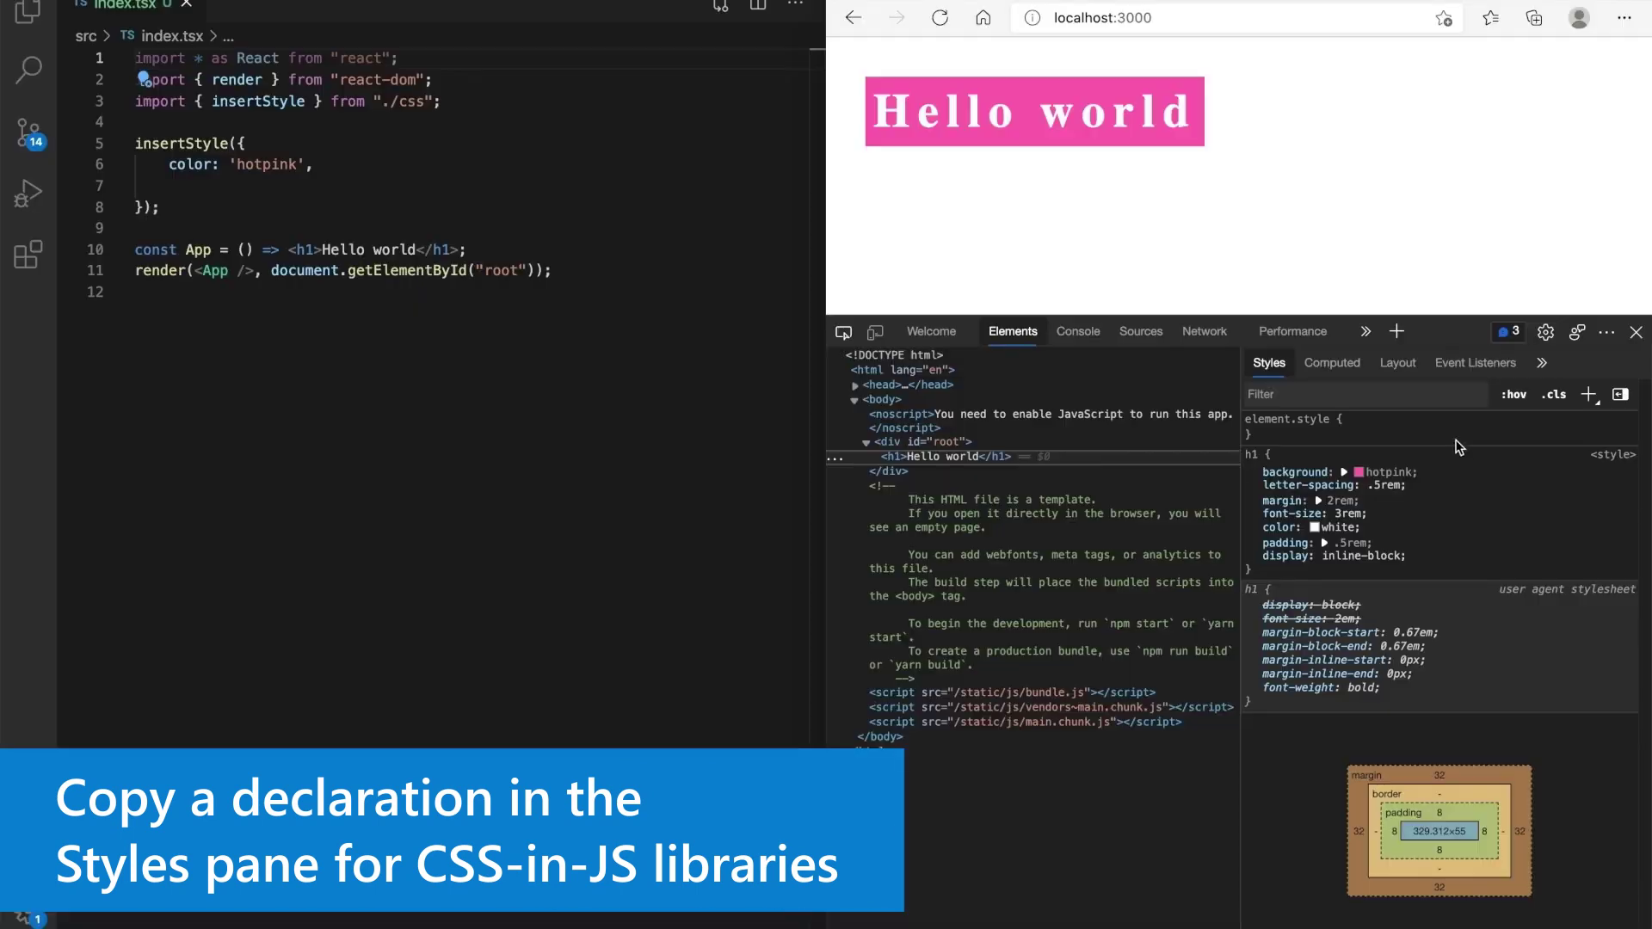
Copy the h1 declarations as JS and paste them over insertStyle's color line
right_click(1462, 480)
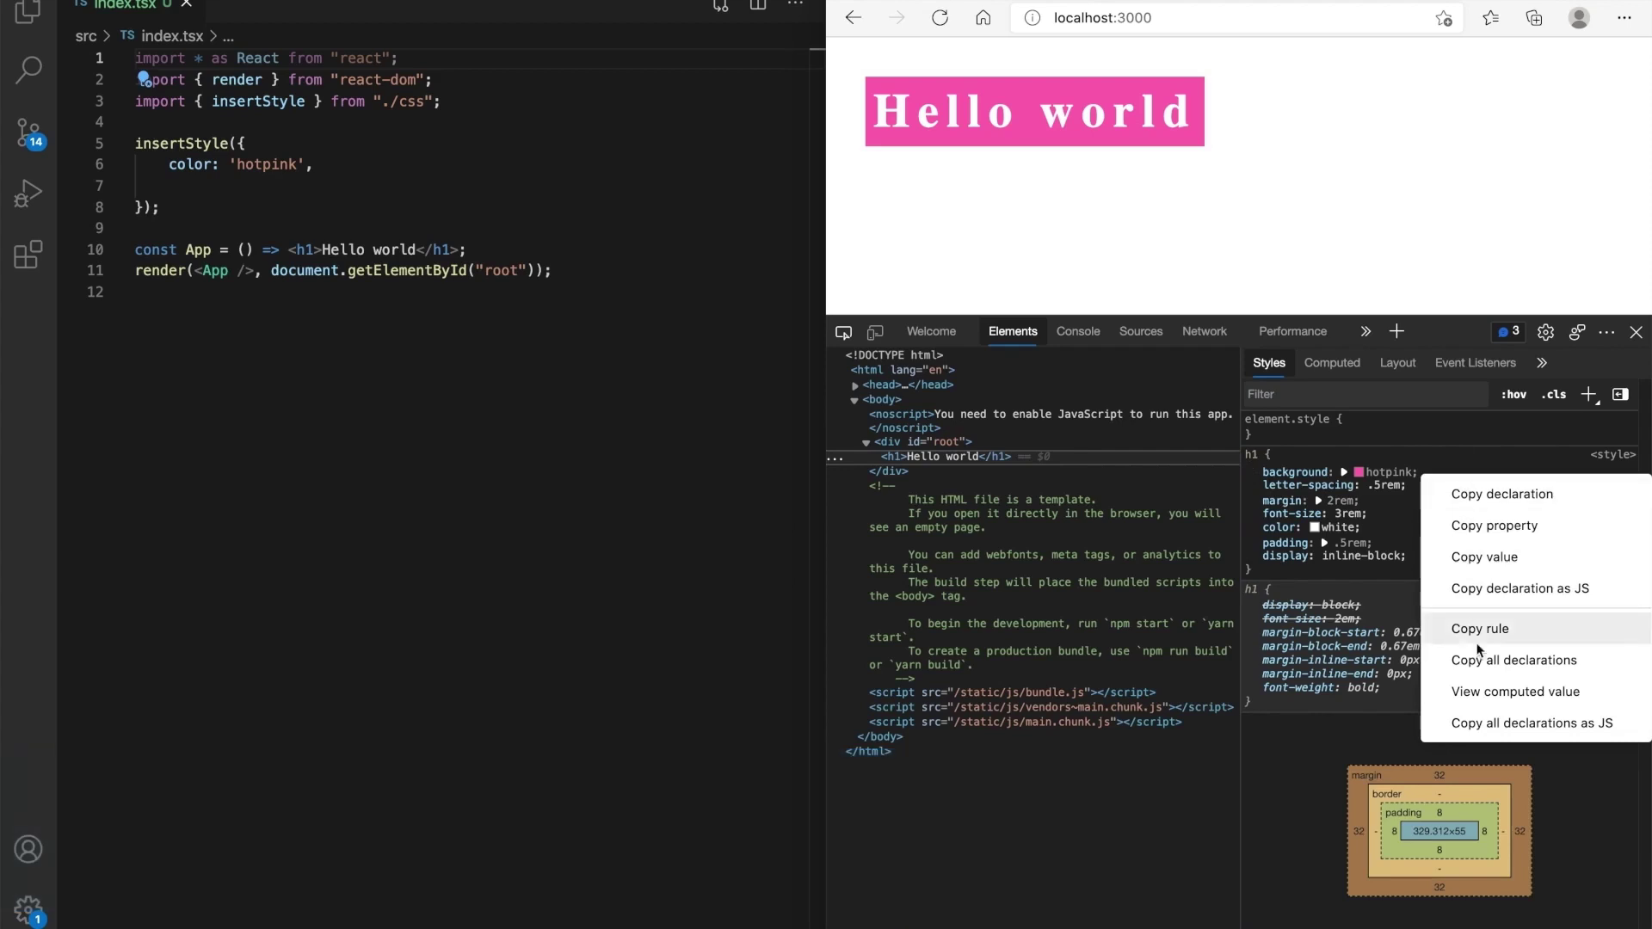
left_click(1482, 727)
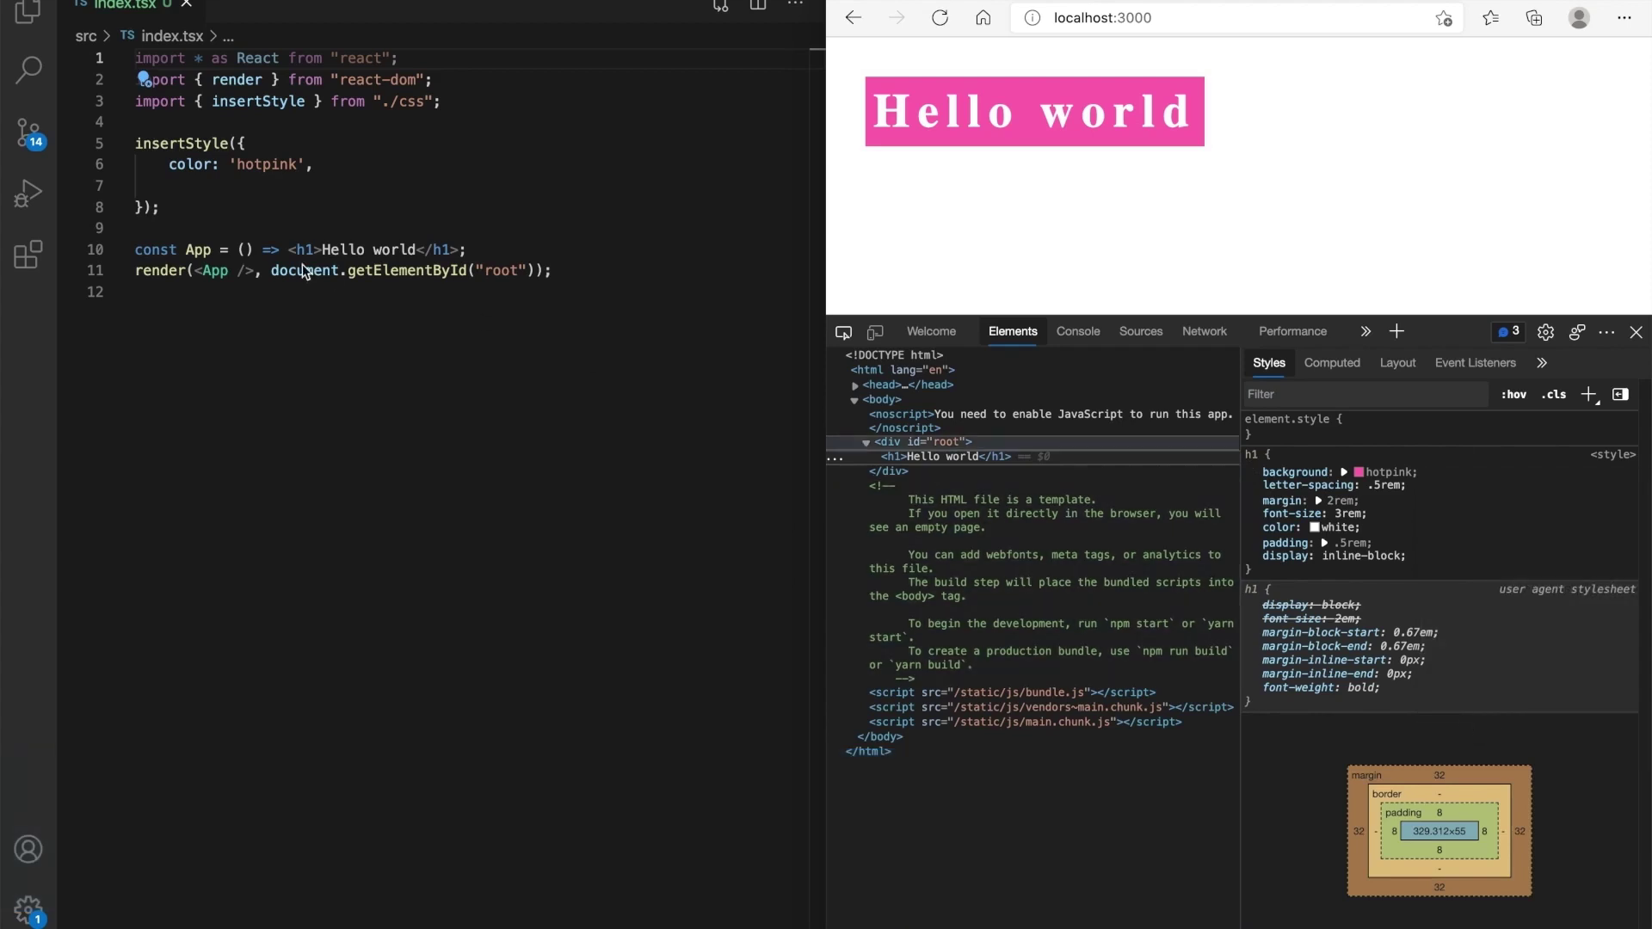
left_click(169, 163)
left_click_drag(170, 163, 313, 164)
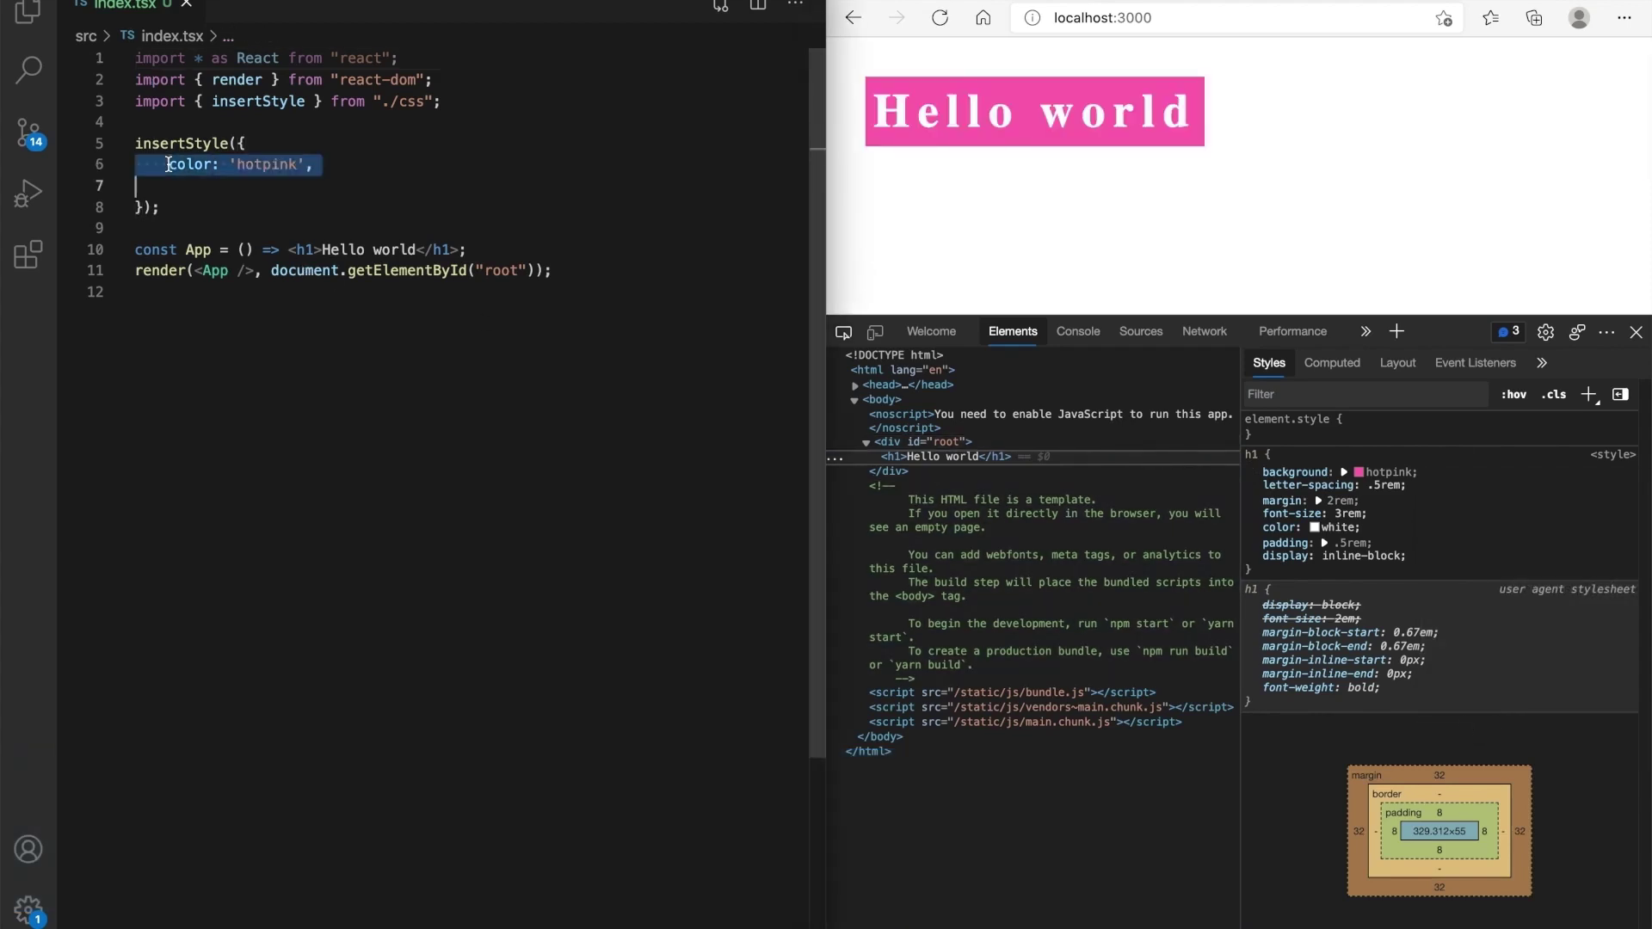
type("background: 'hotpink',     letterSpacing: '.5rem',     margin: '2rem',     fontSize: '3rem',     color: 'white',     padding: '.5rem',     display: 'inline-block'")
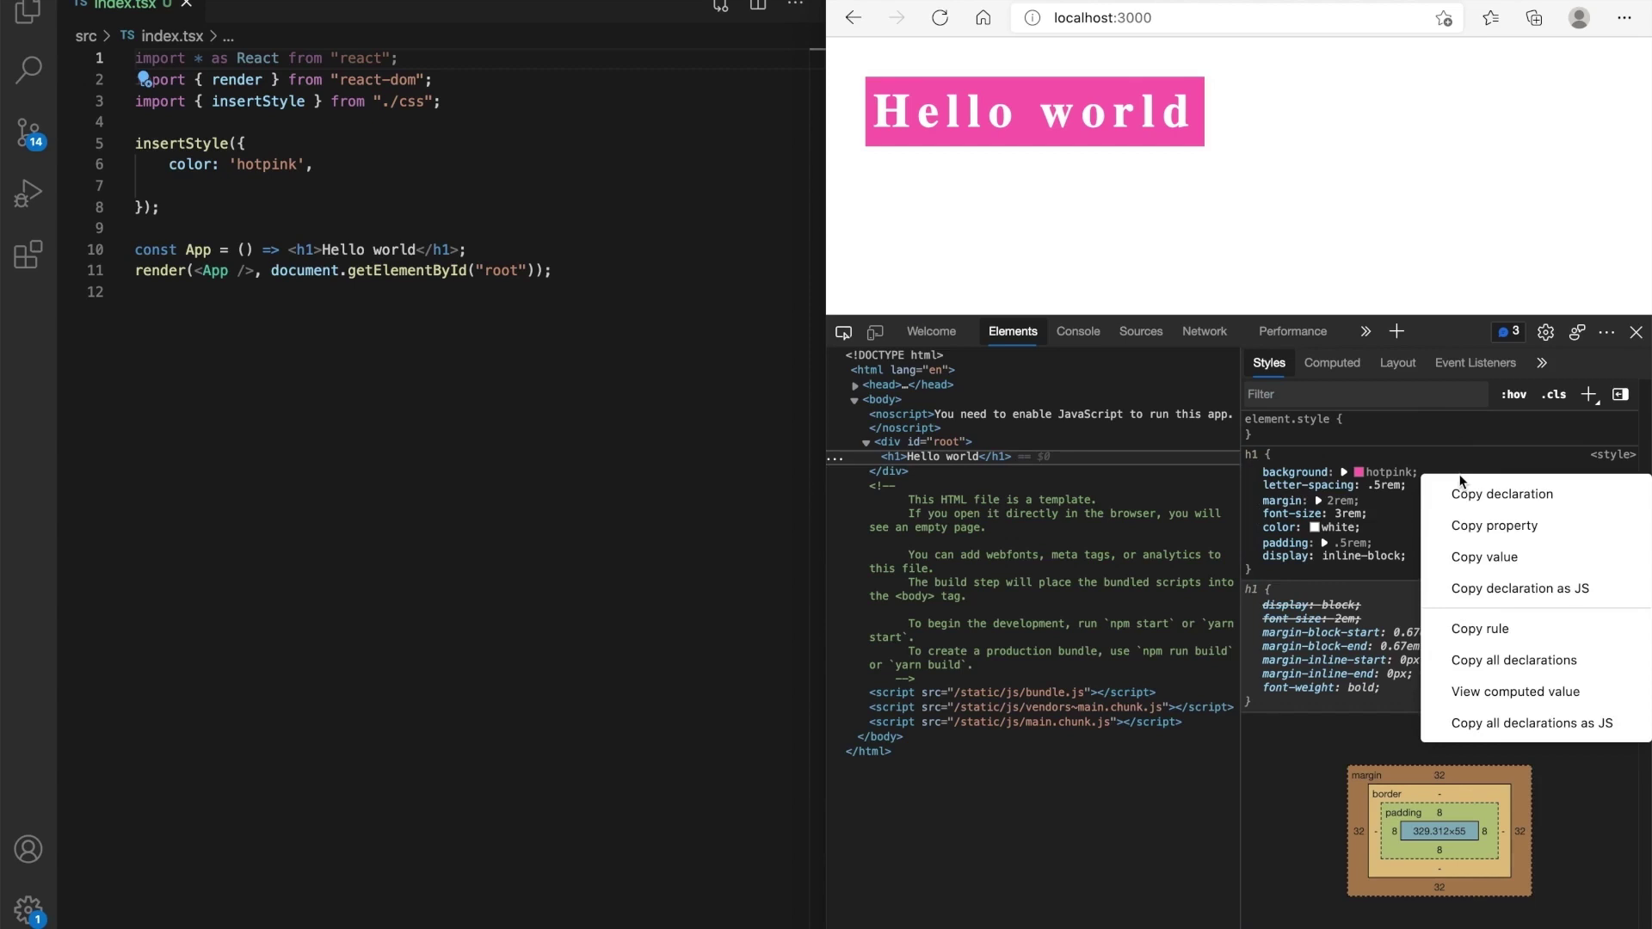
Recopy the h1 declarations as JS and paste all seven over the color: 'hotpink' line
left_click(1484, 727)
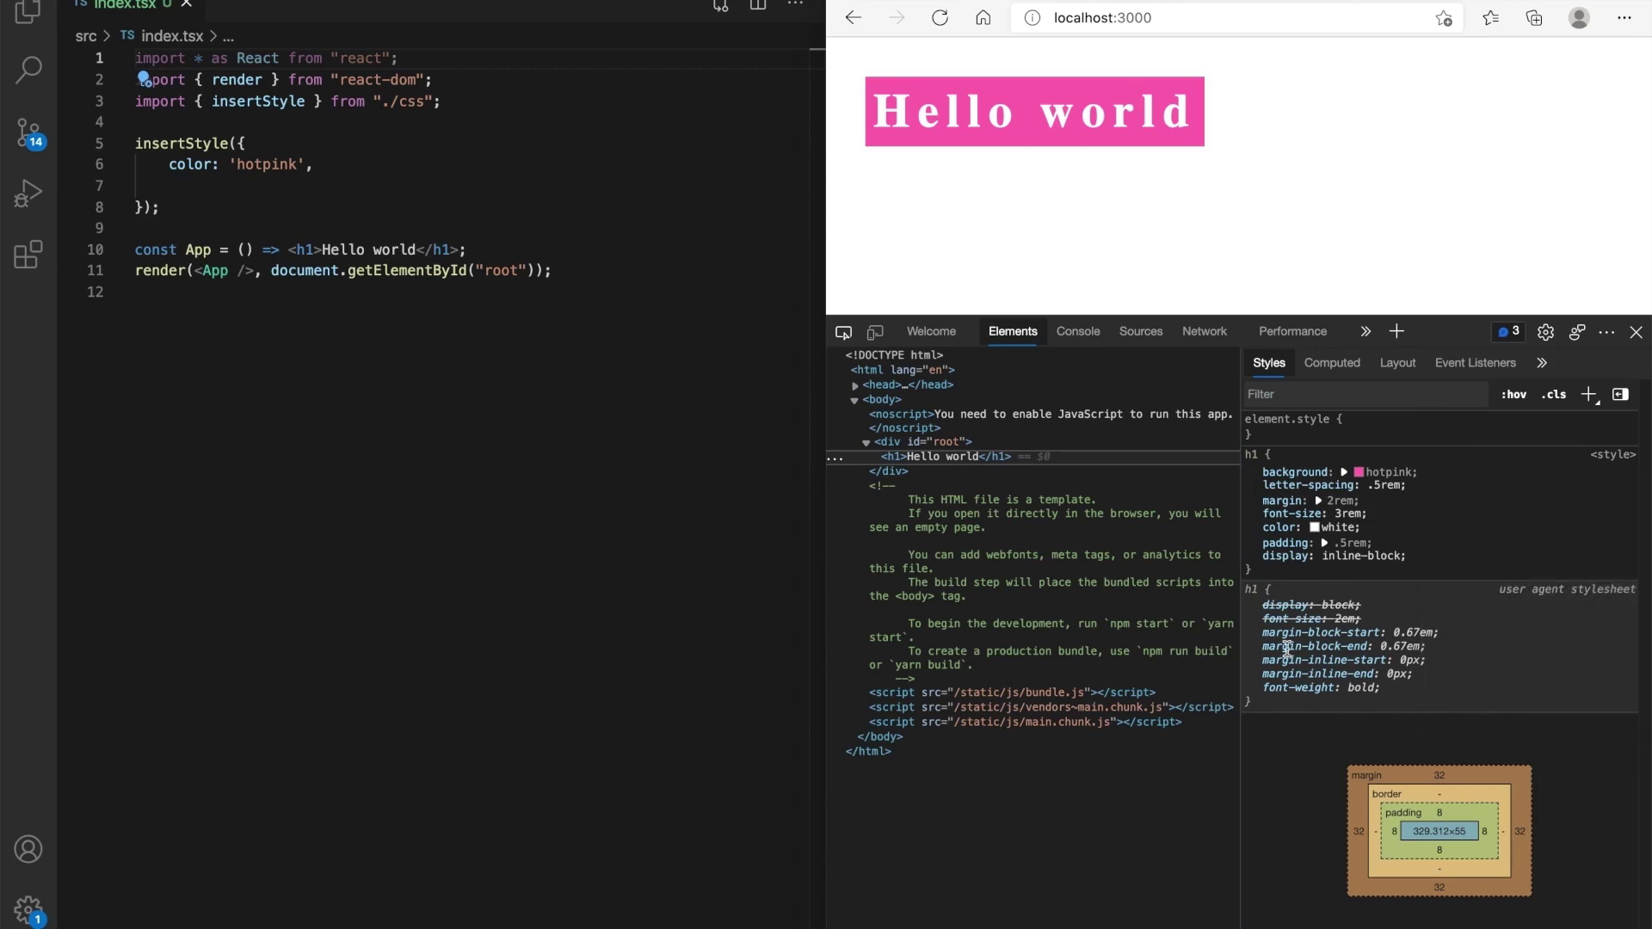
left_click(169, 165)
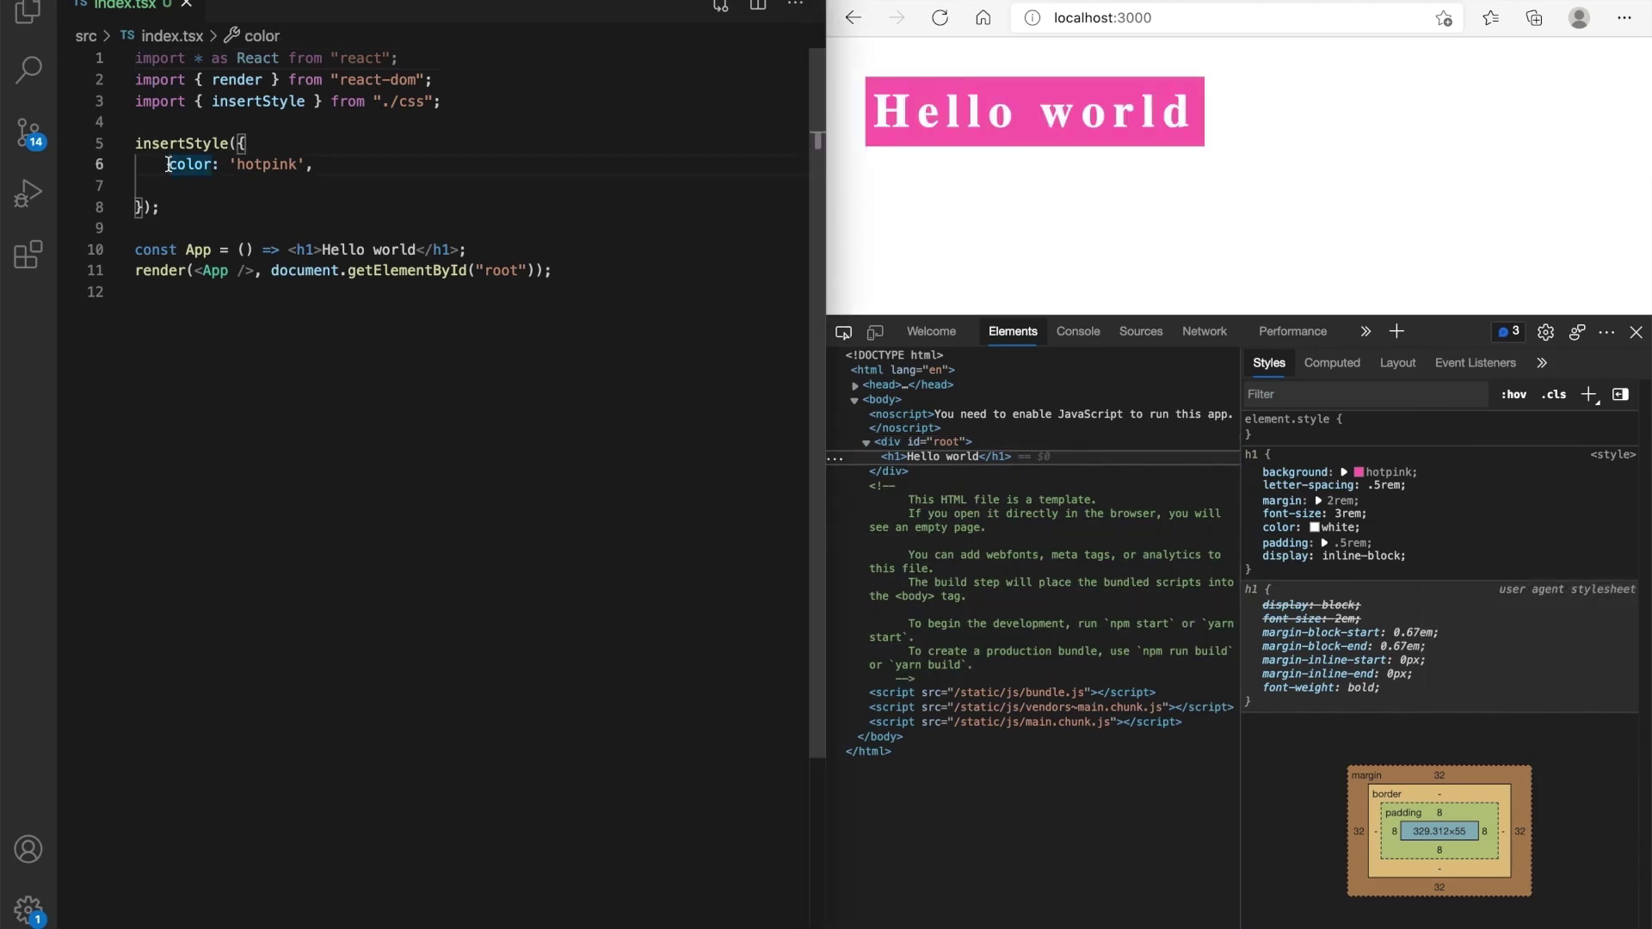
key("shift+End")
key("ctrl+v")
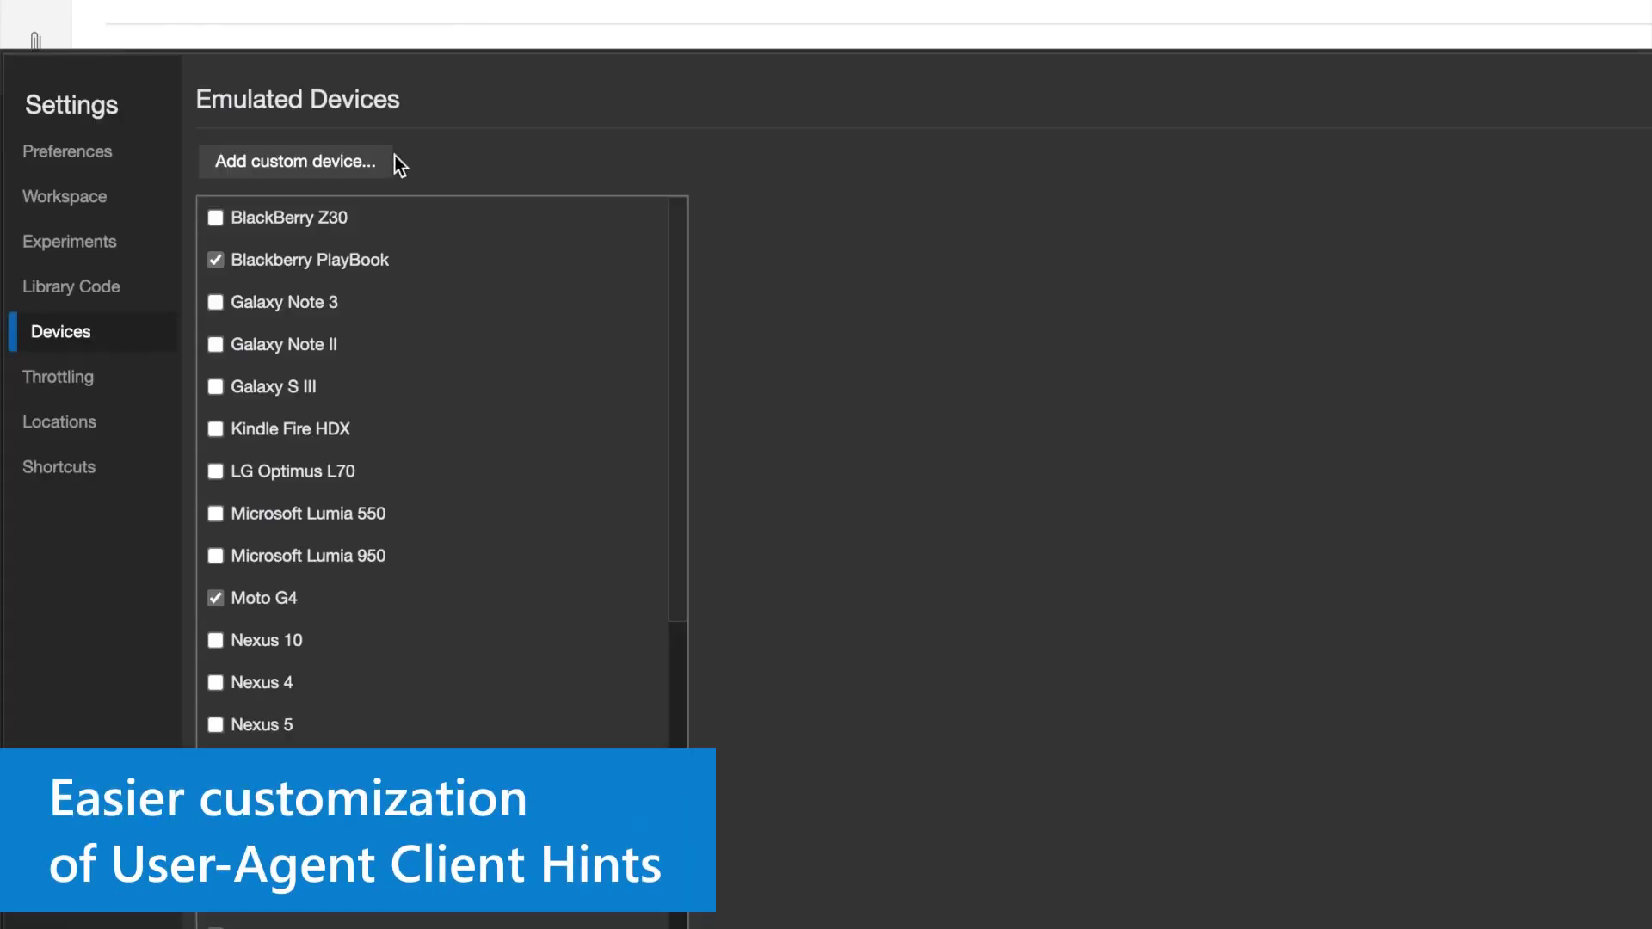
Add custom device 'Edge on macbook', 1680×1027, pixel ratio 2, with Microsoft Edge 93 client hints
left_click(357, 169)
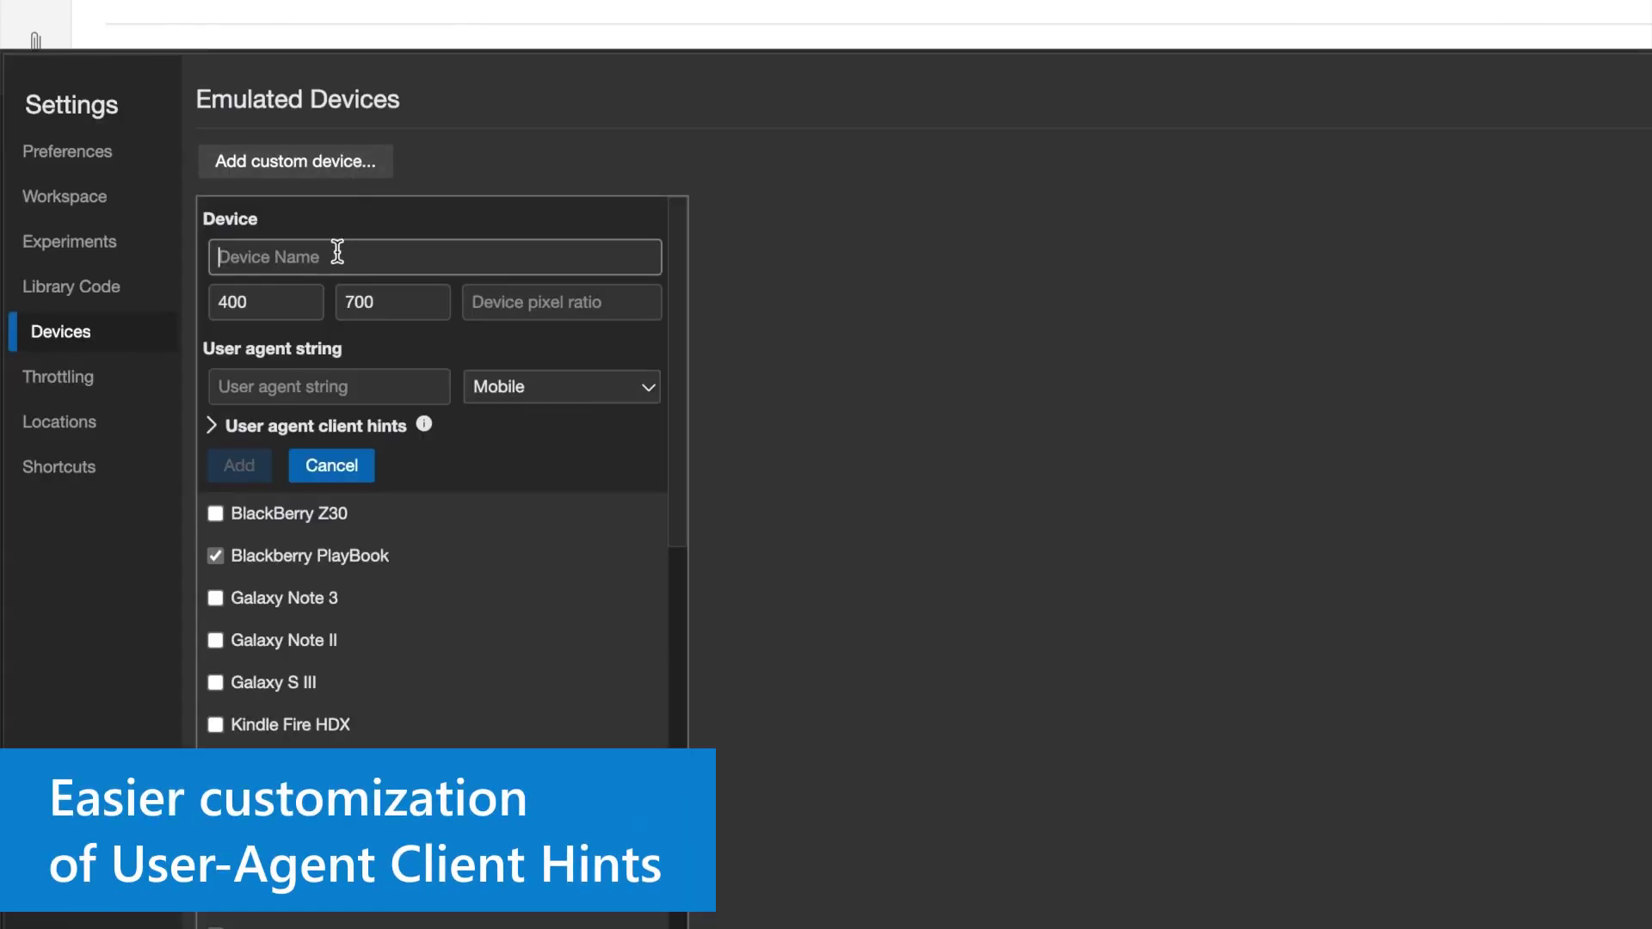
type("Edge ")
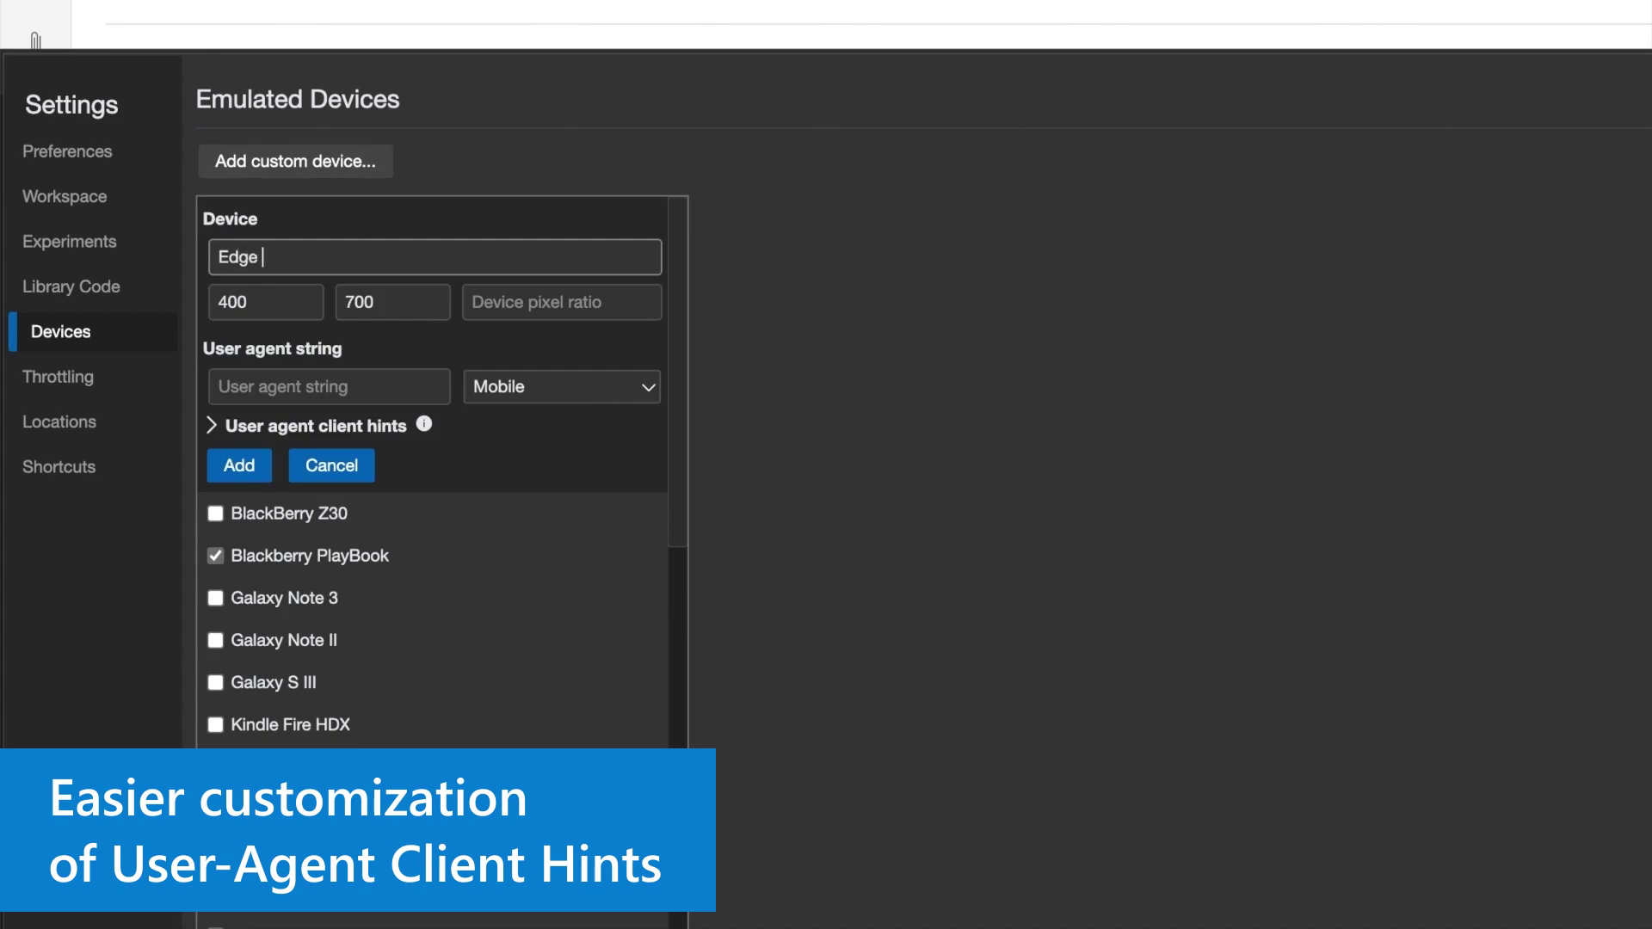
type("on mac")
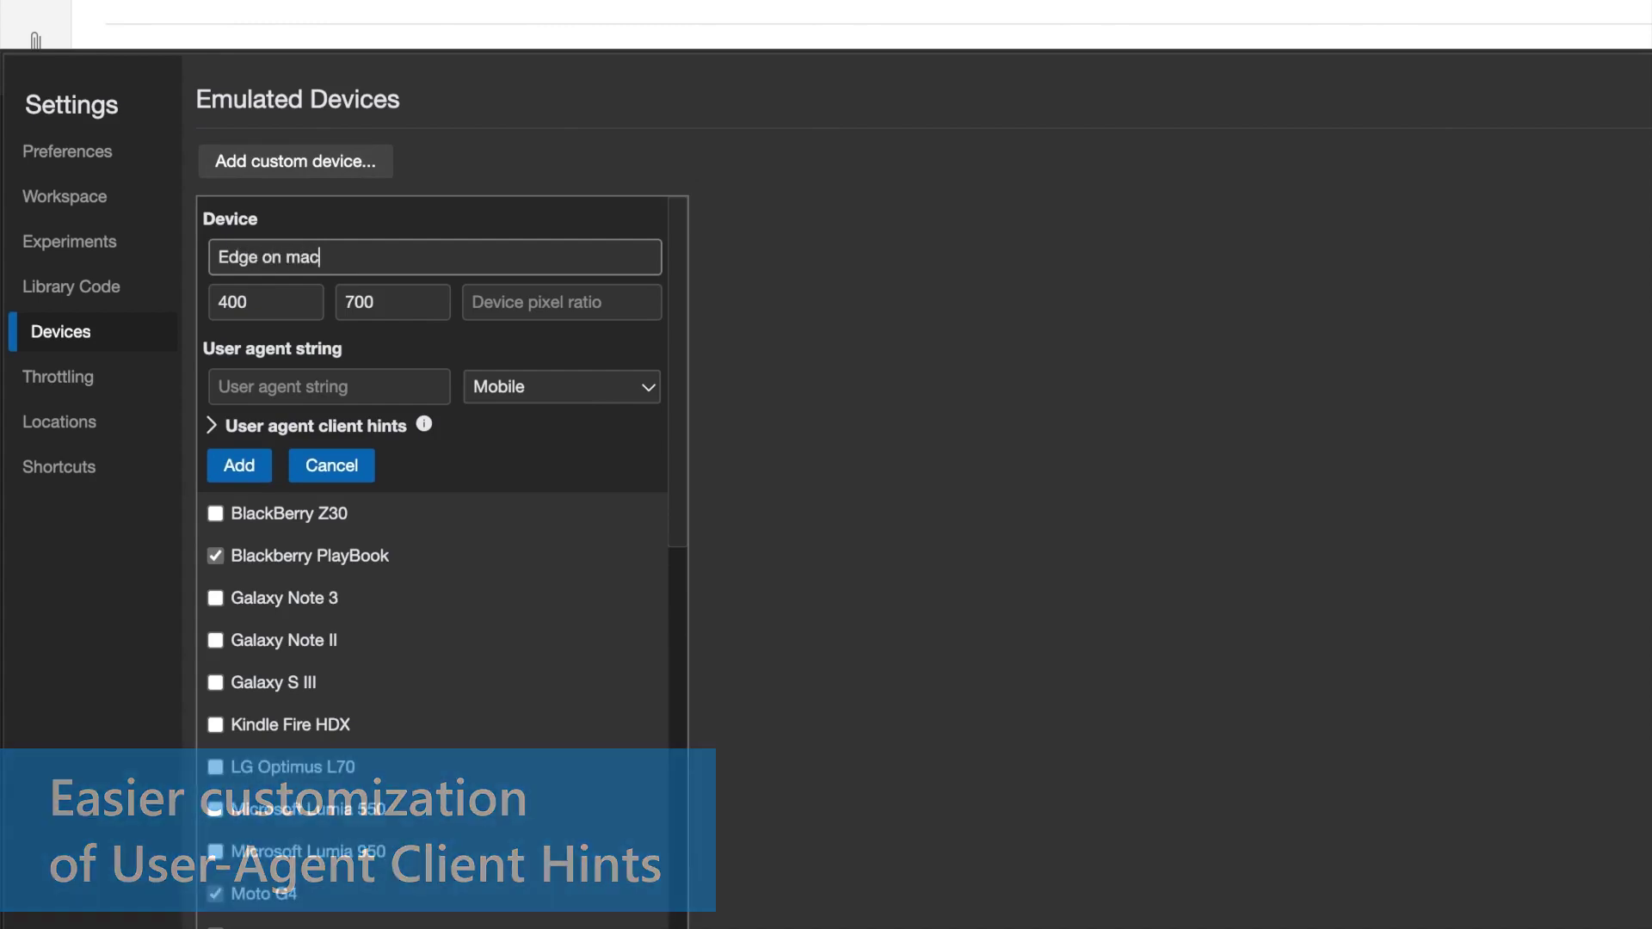
type("book")
key("Tab")
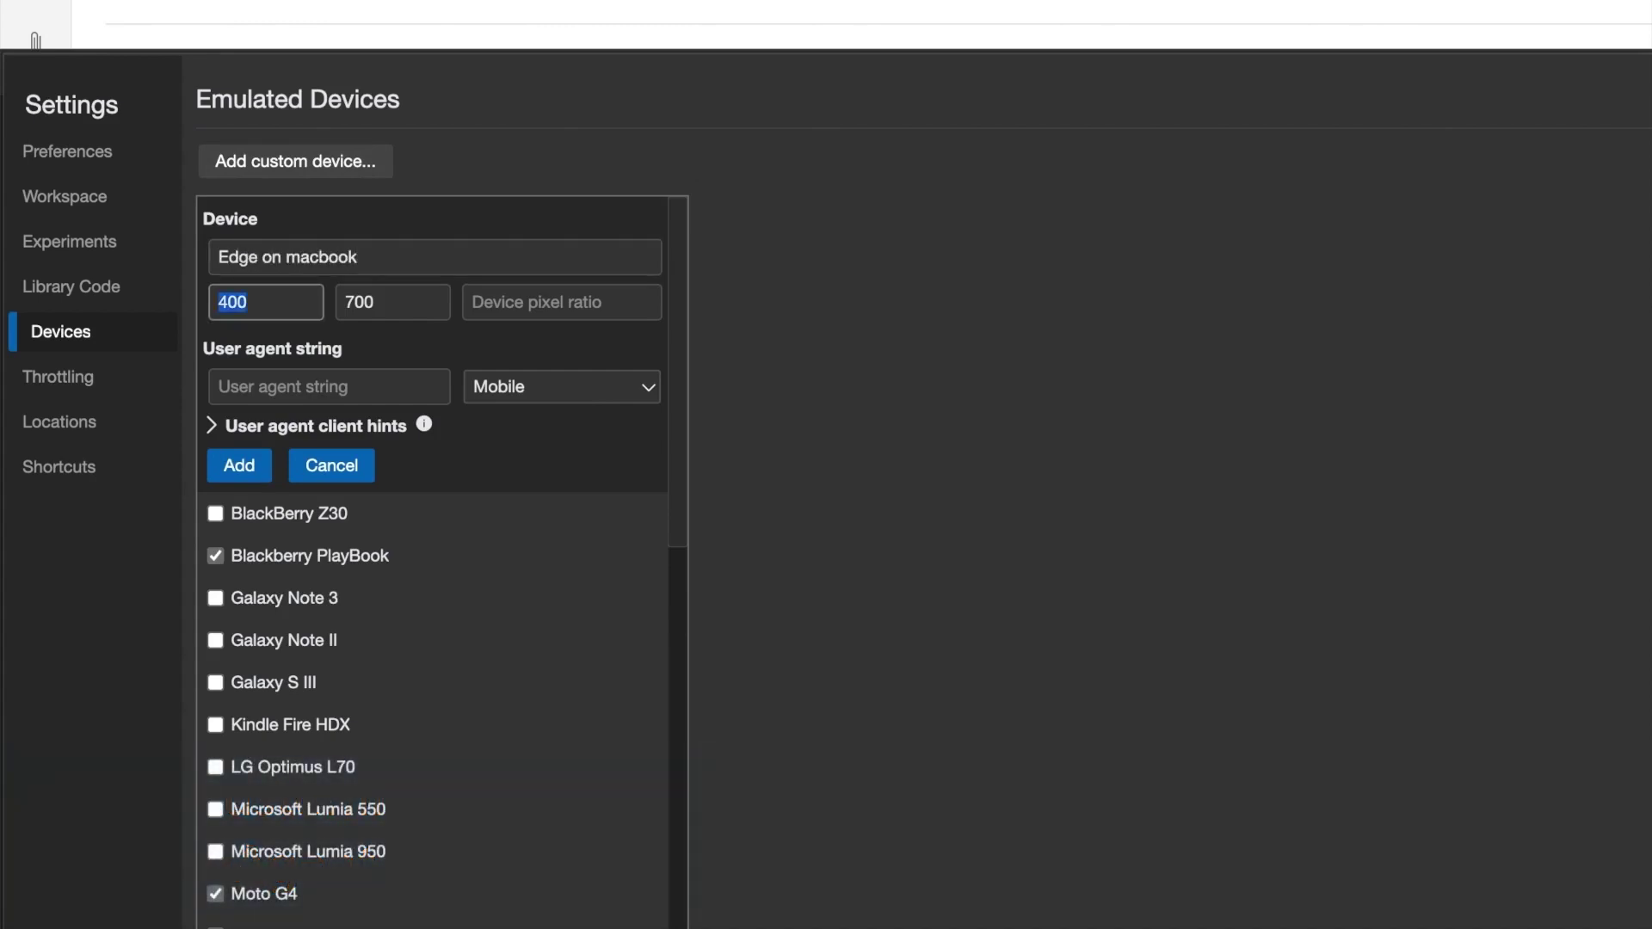
type("1680")
key("Tab")
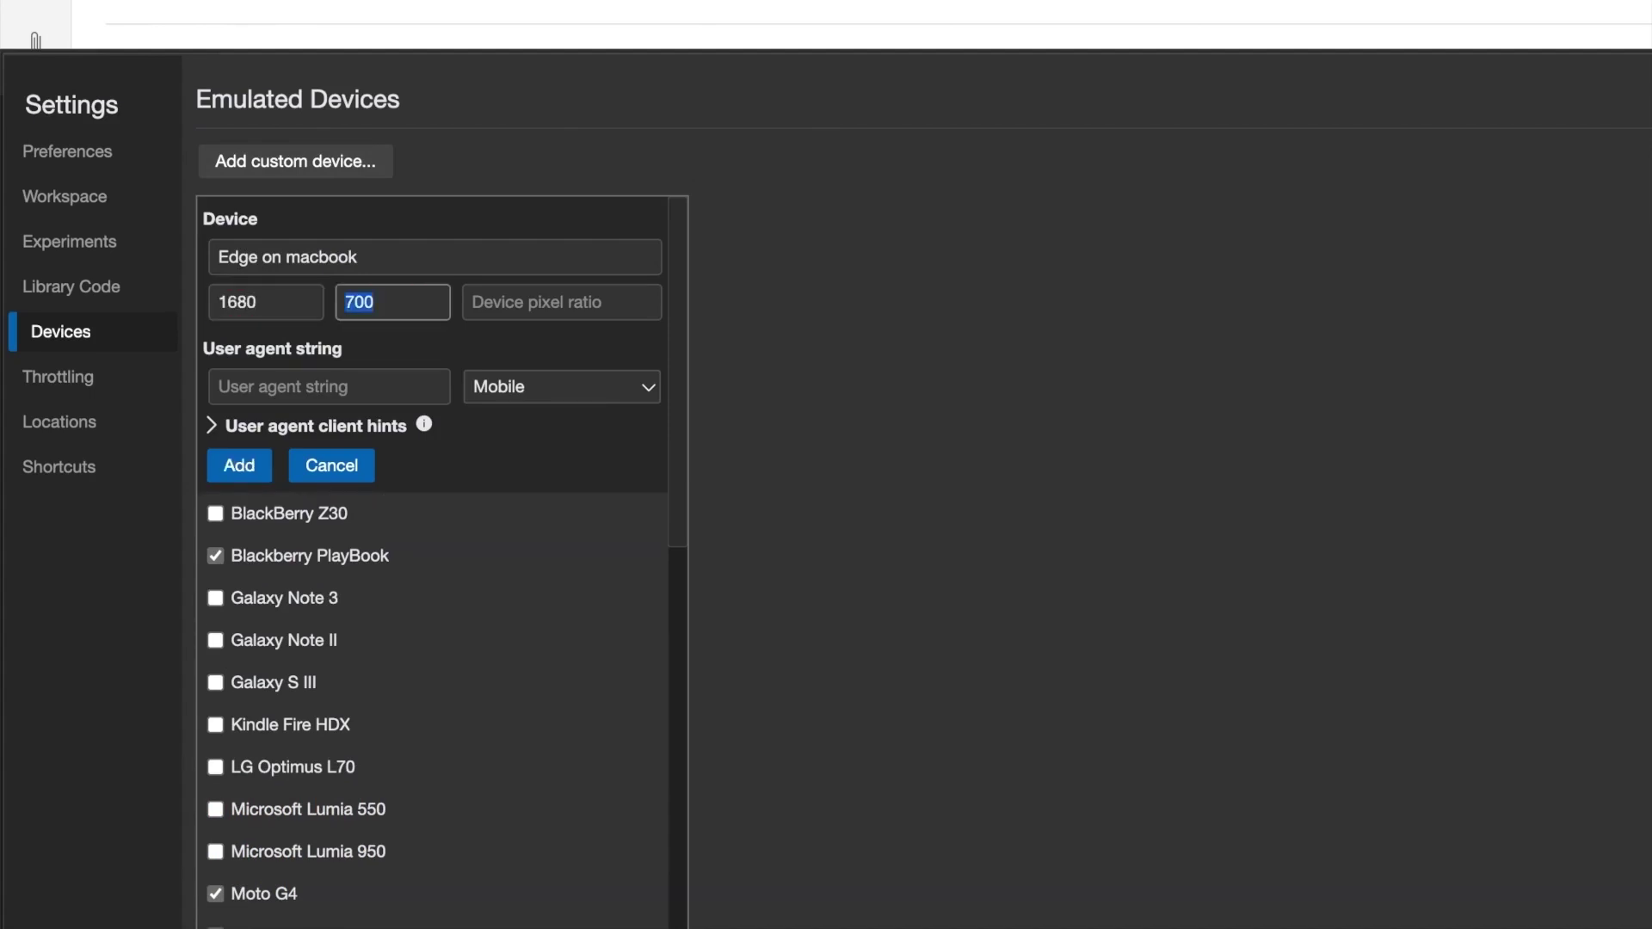
type("1027")
key("Tab")
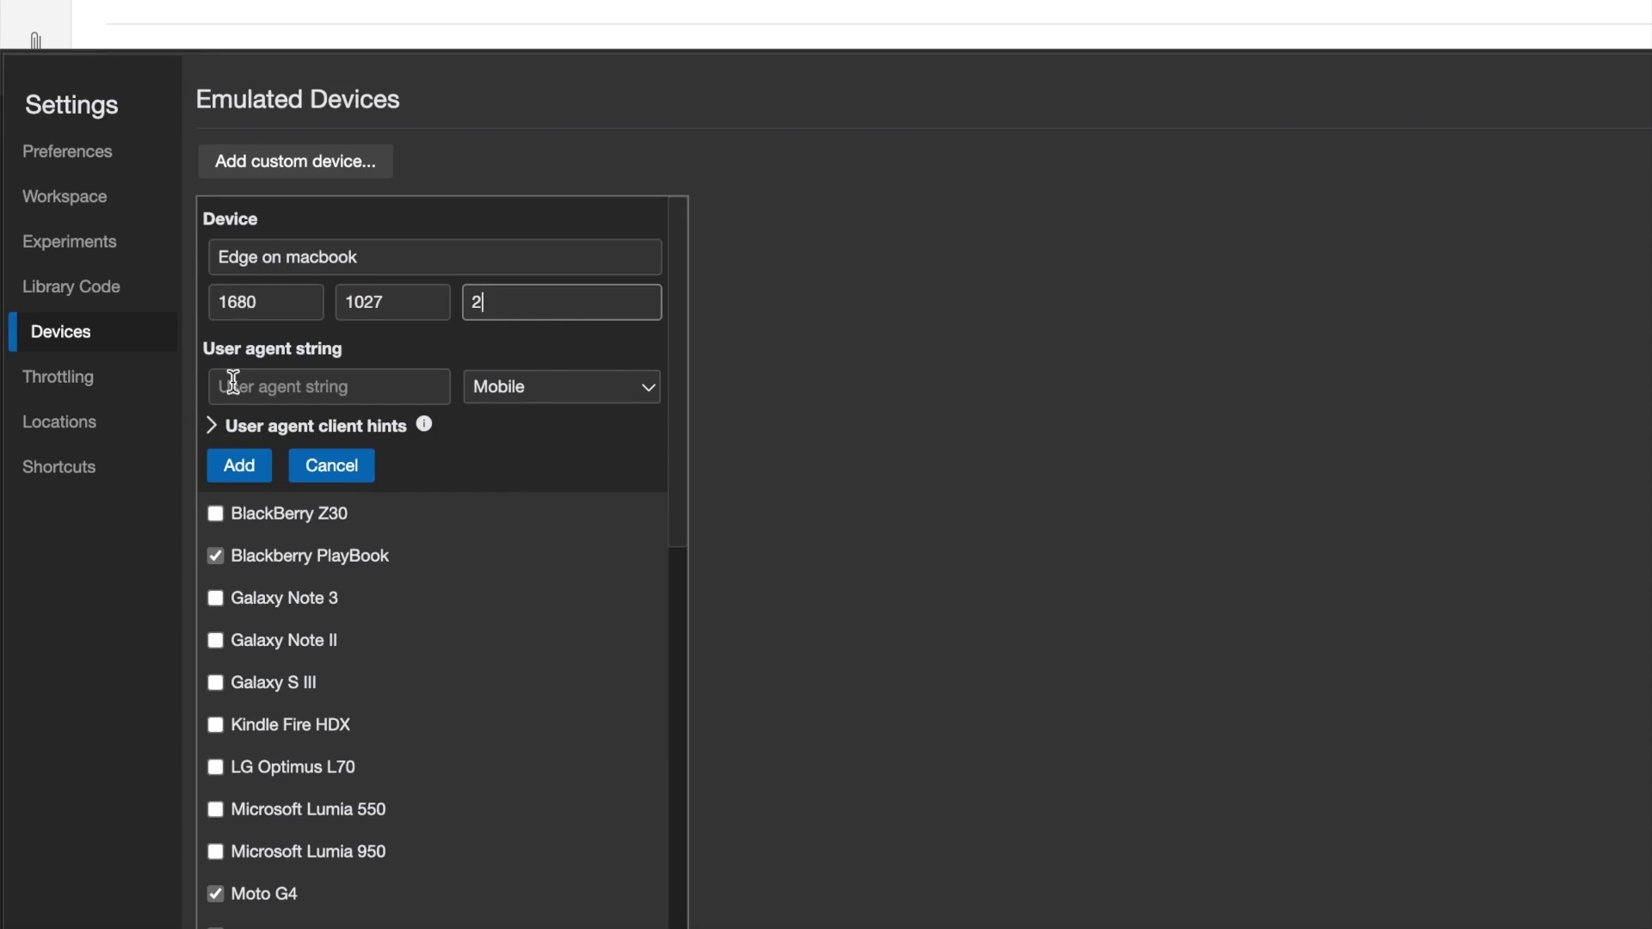
left_click(213, 427)
type("Microsoft Edge")
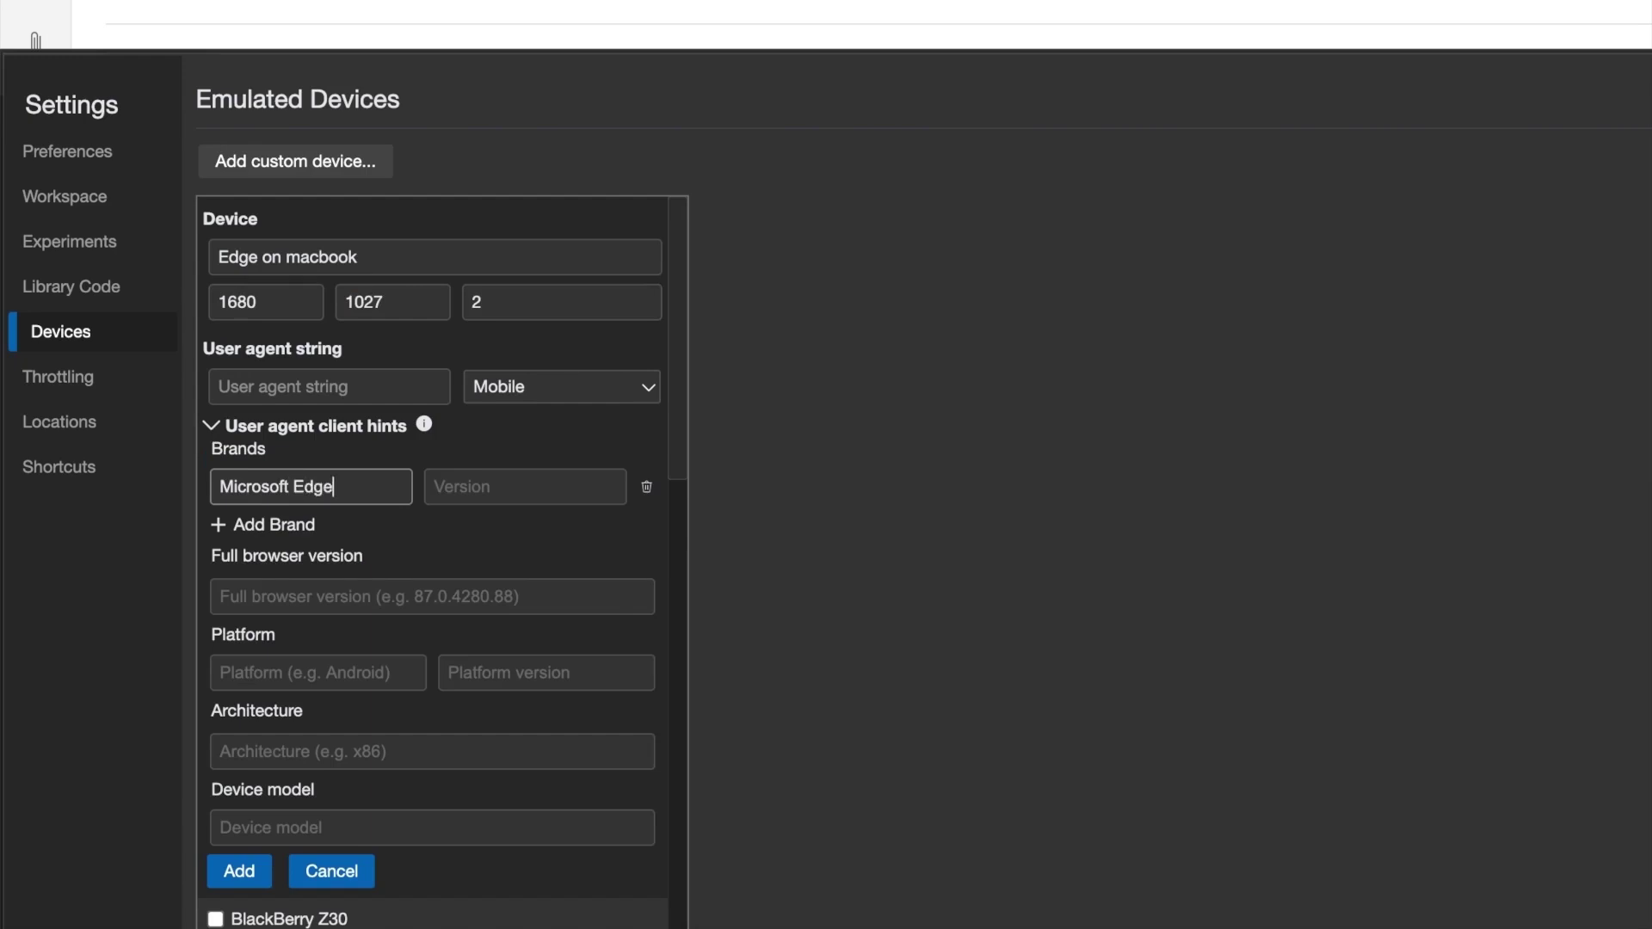
key("Tab")
type("93")
key("Tab")
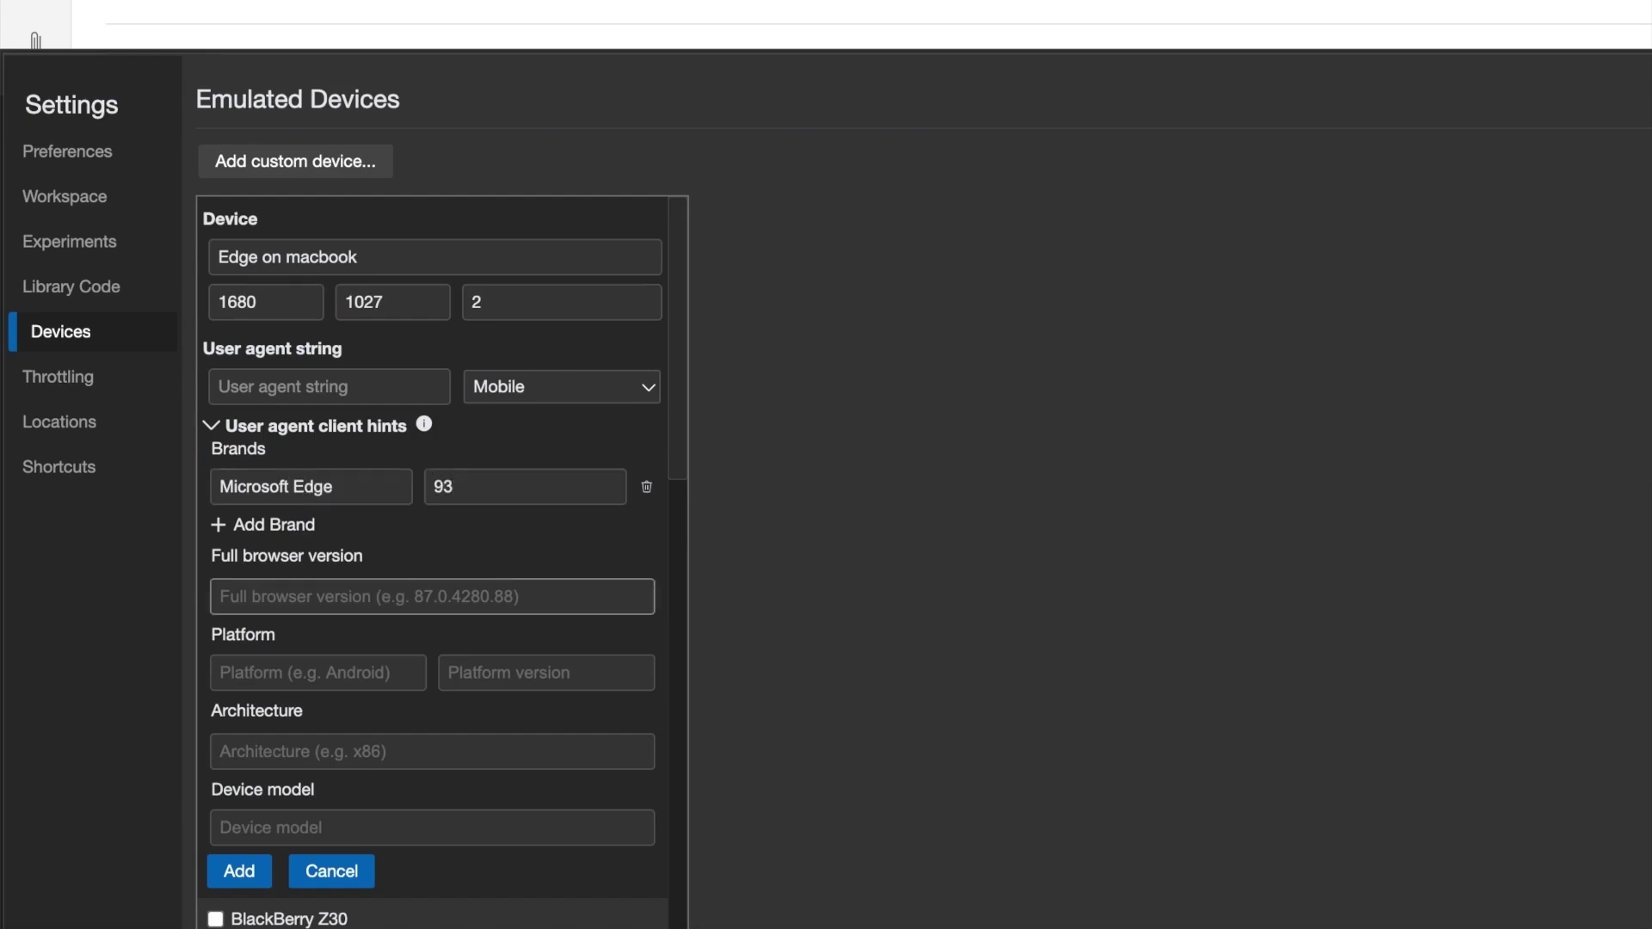
type("9")
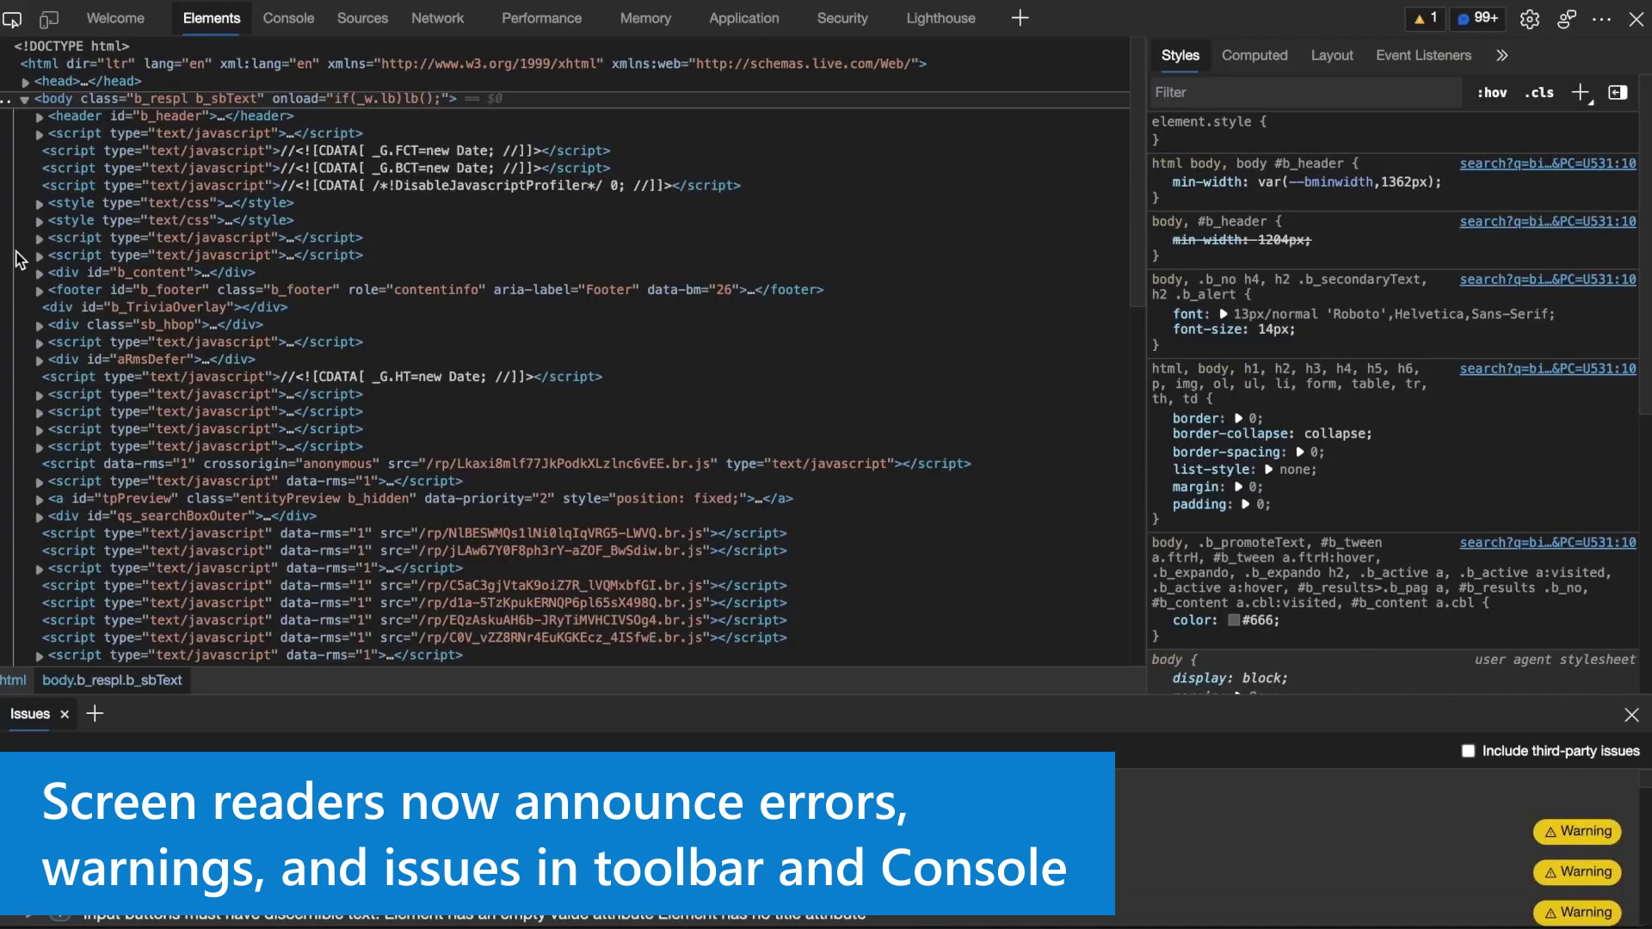
Open the Console tab to view the deprecation and source-map load warnings
left_click(288, 19)
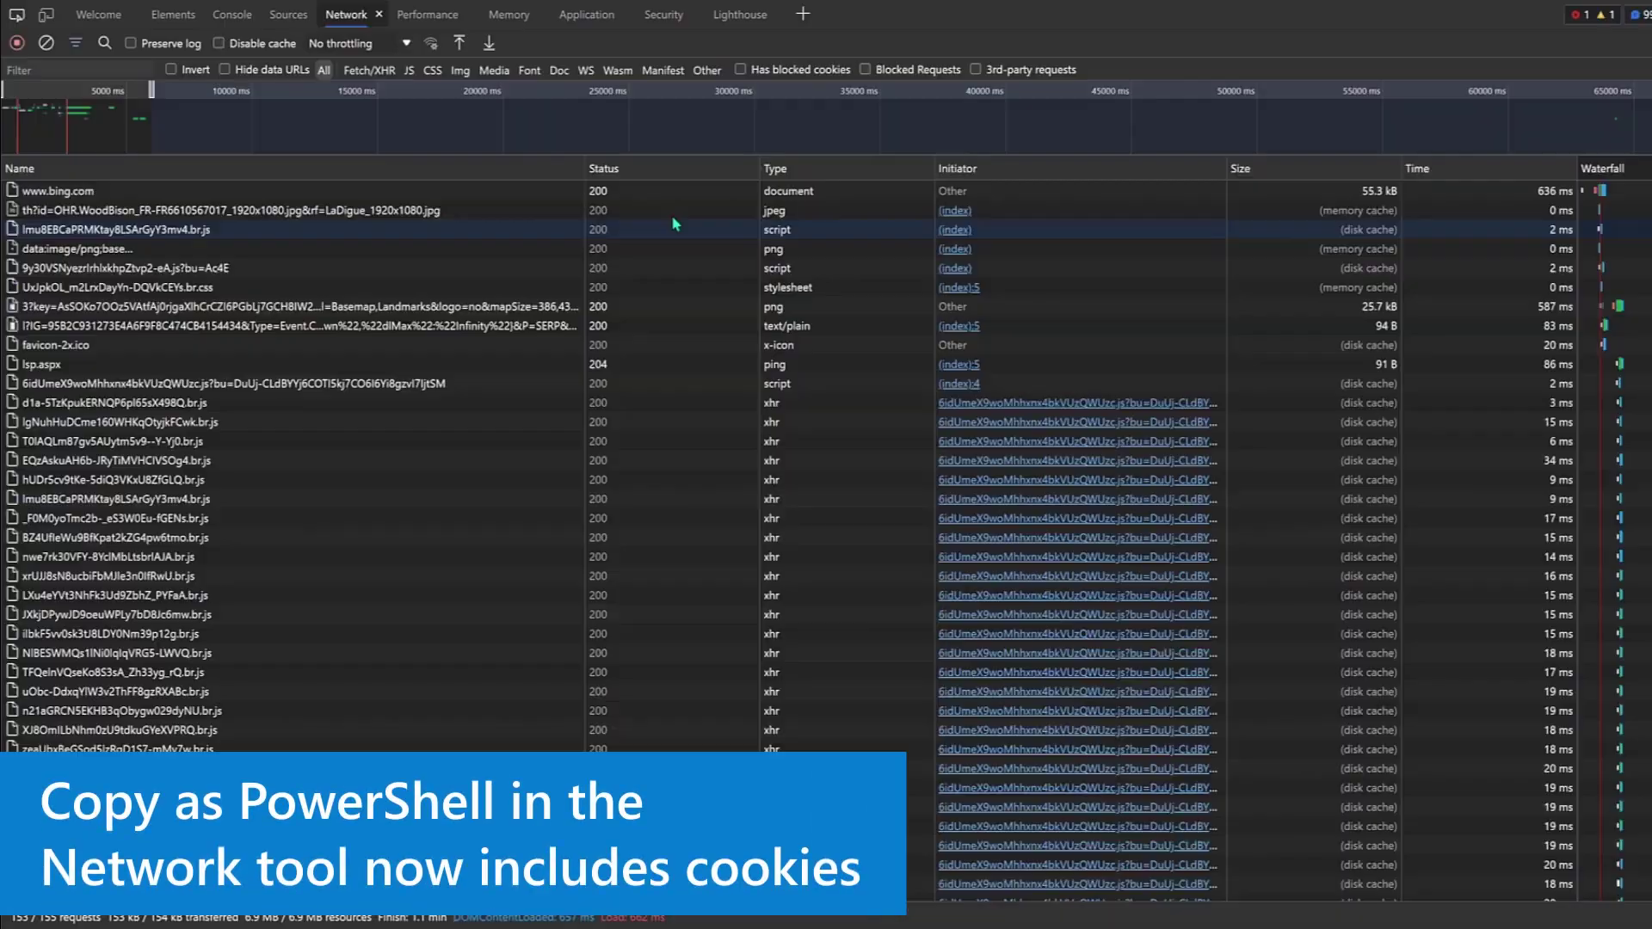
right_click(676, 200)
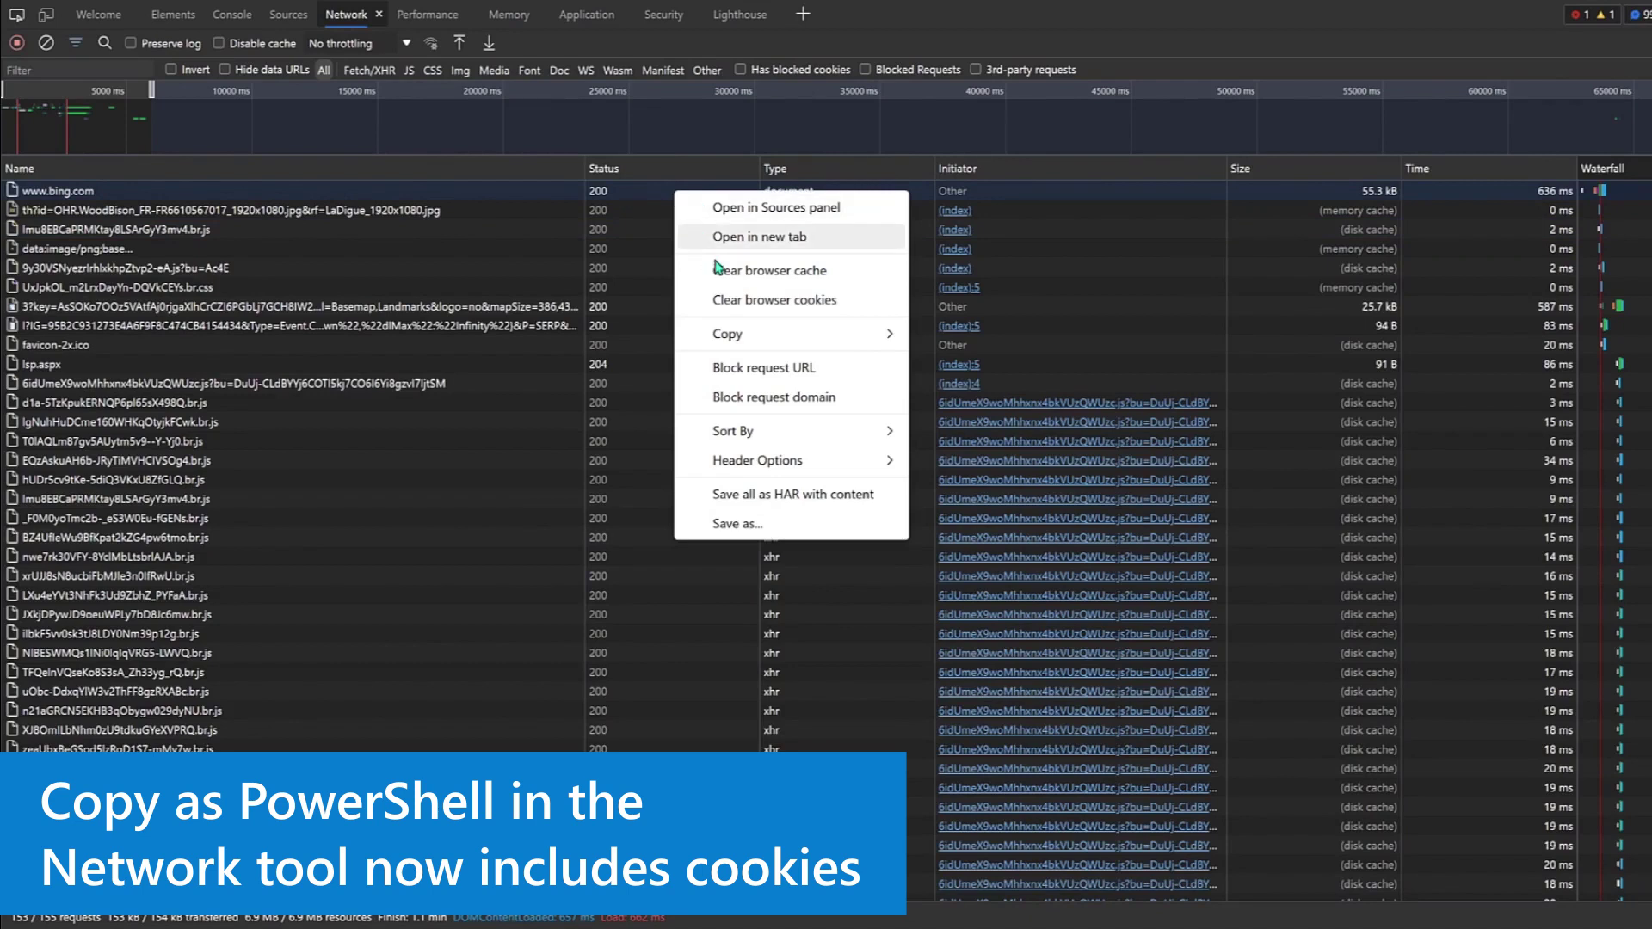
mouse_move(727, 334)
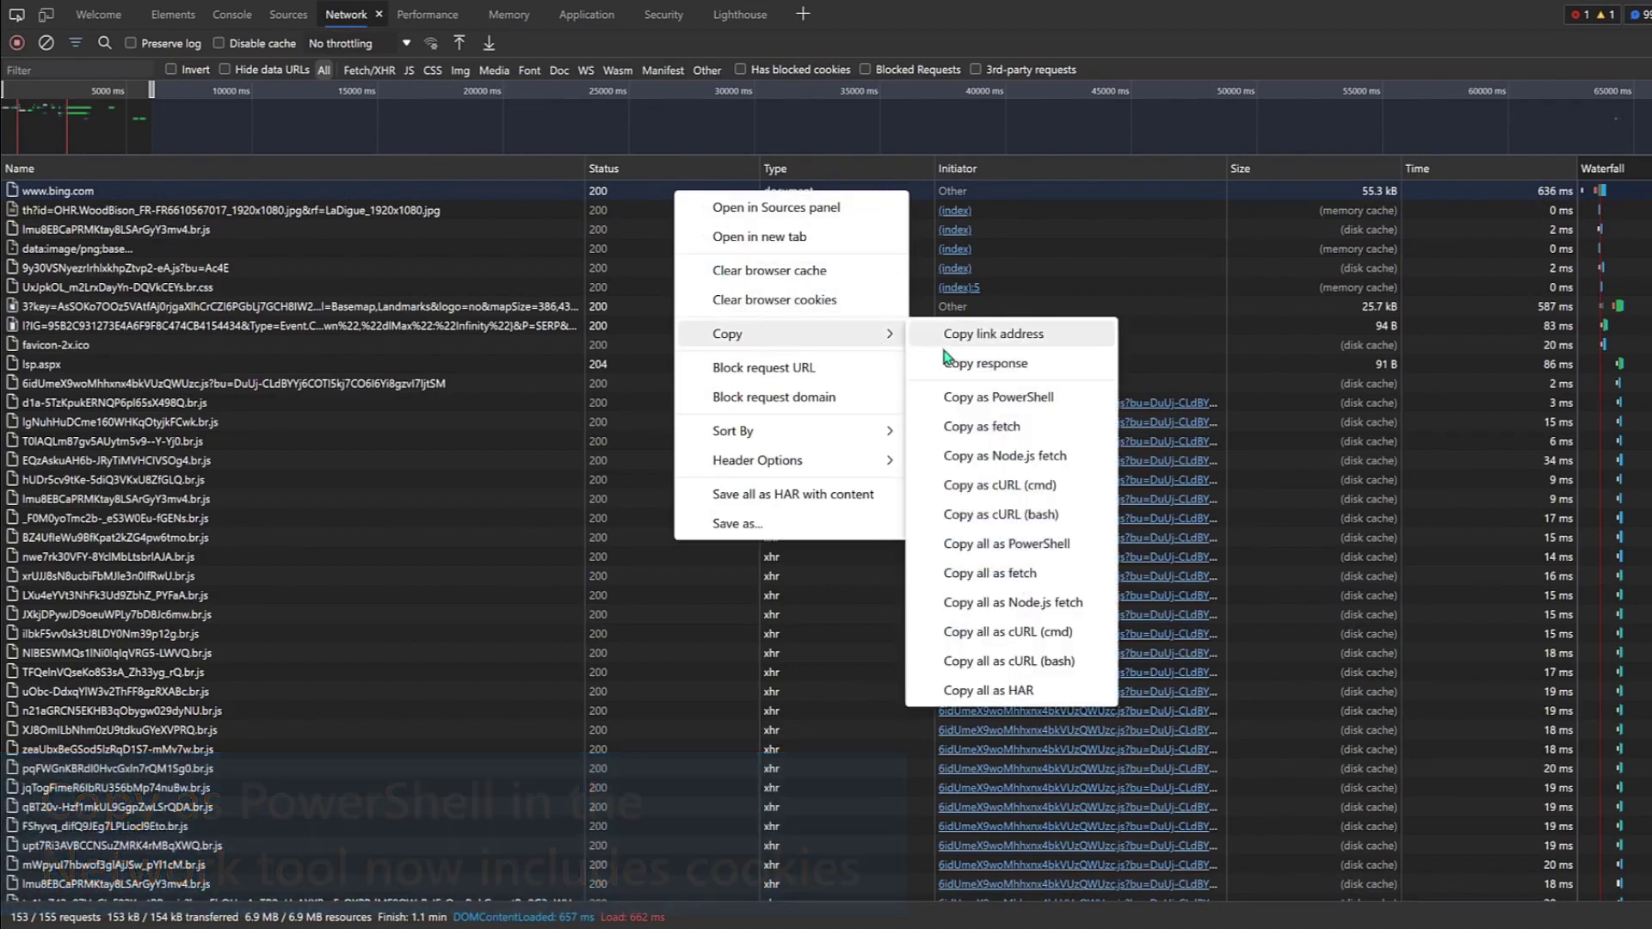
left_click(974, 401)
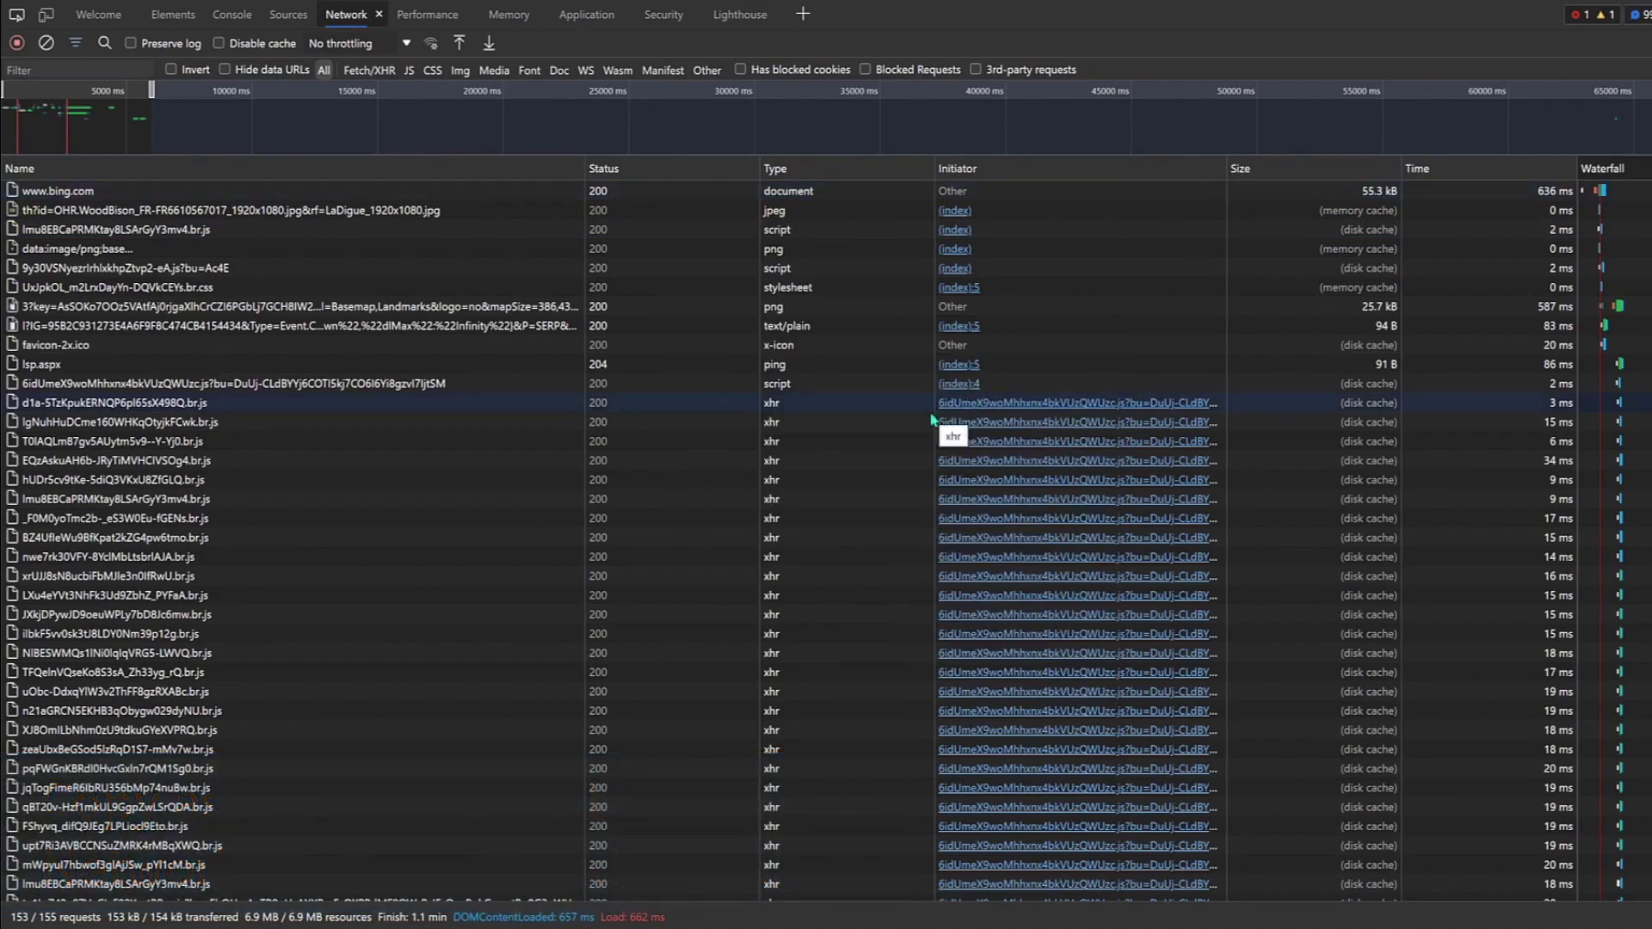
key("alt+Tab")
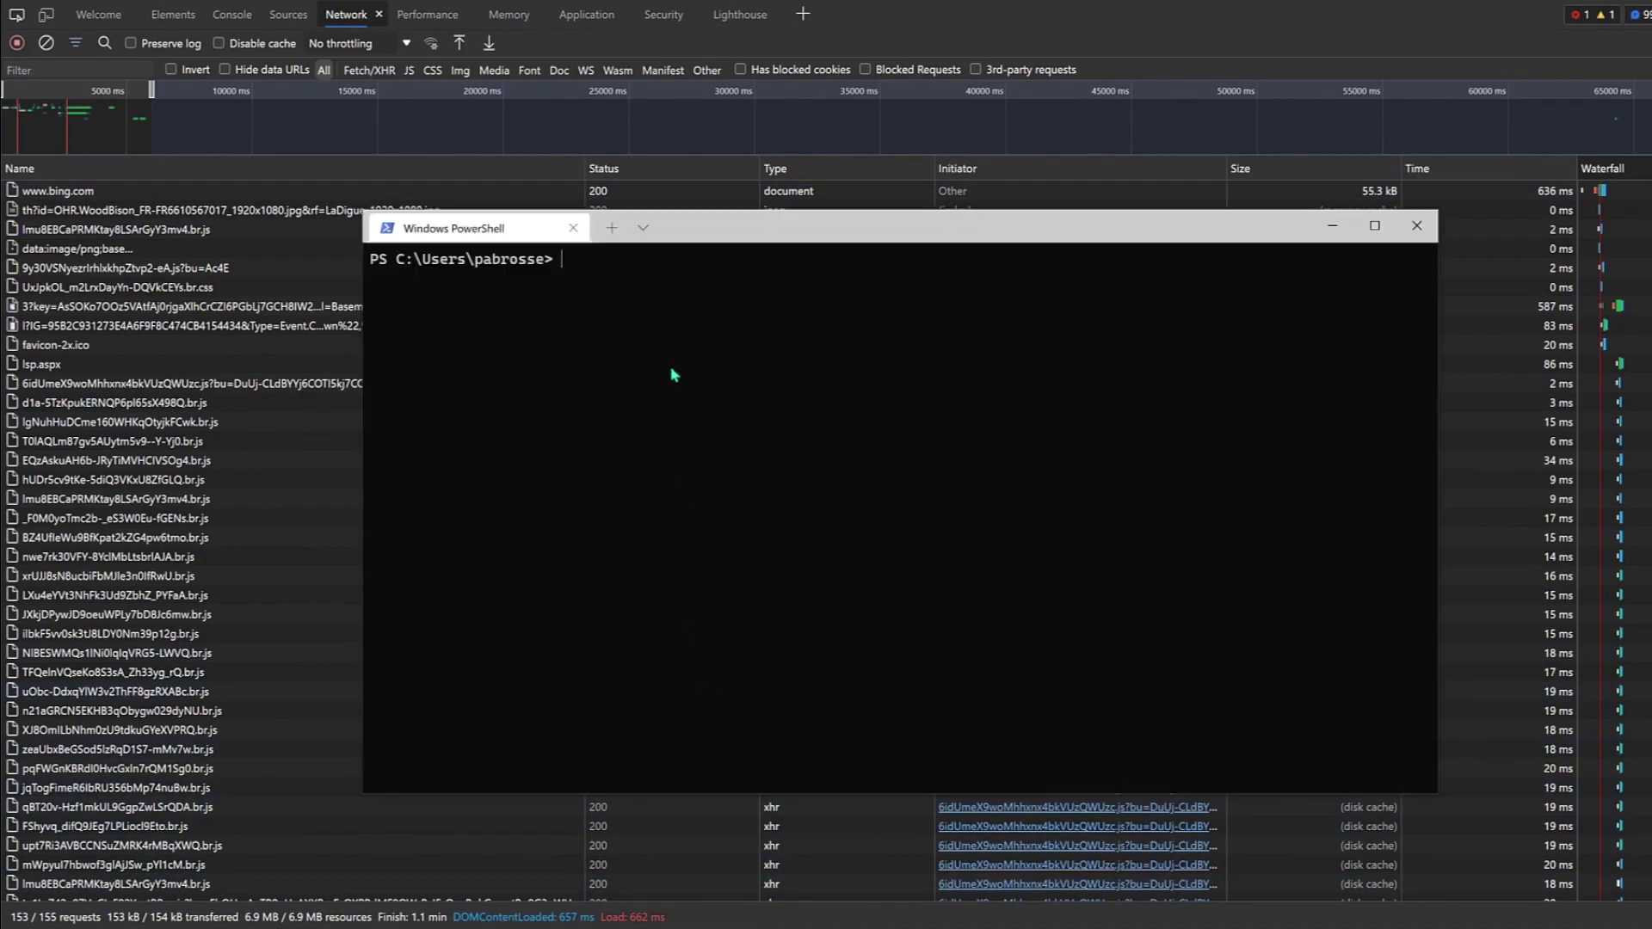
key("ctrl+v")
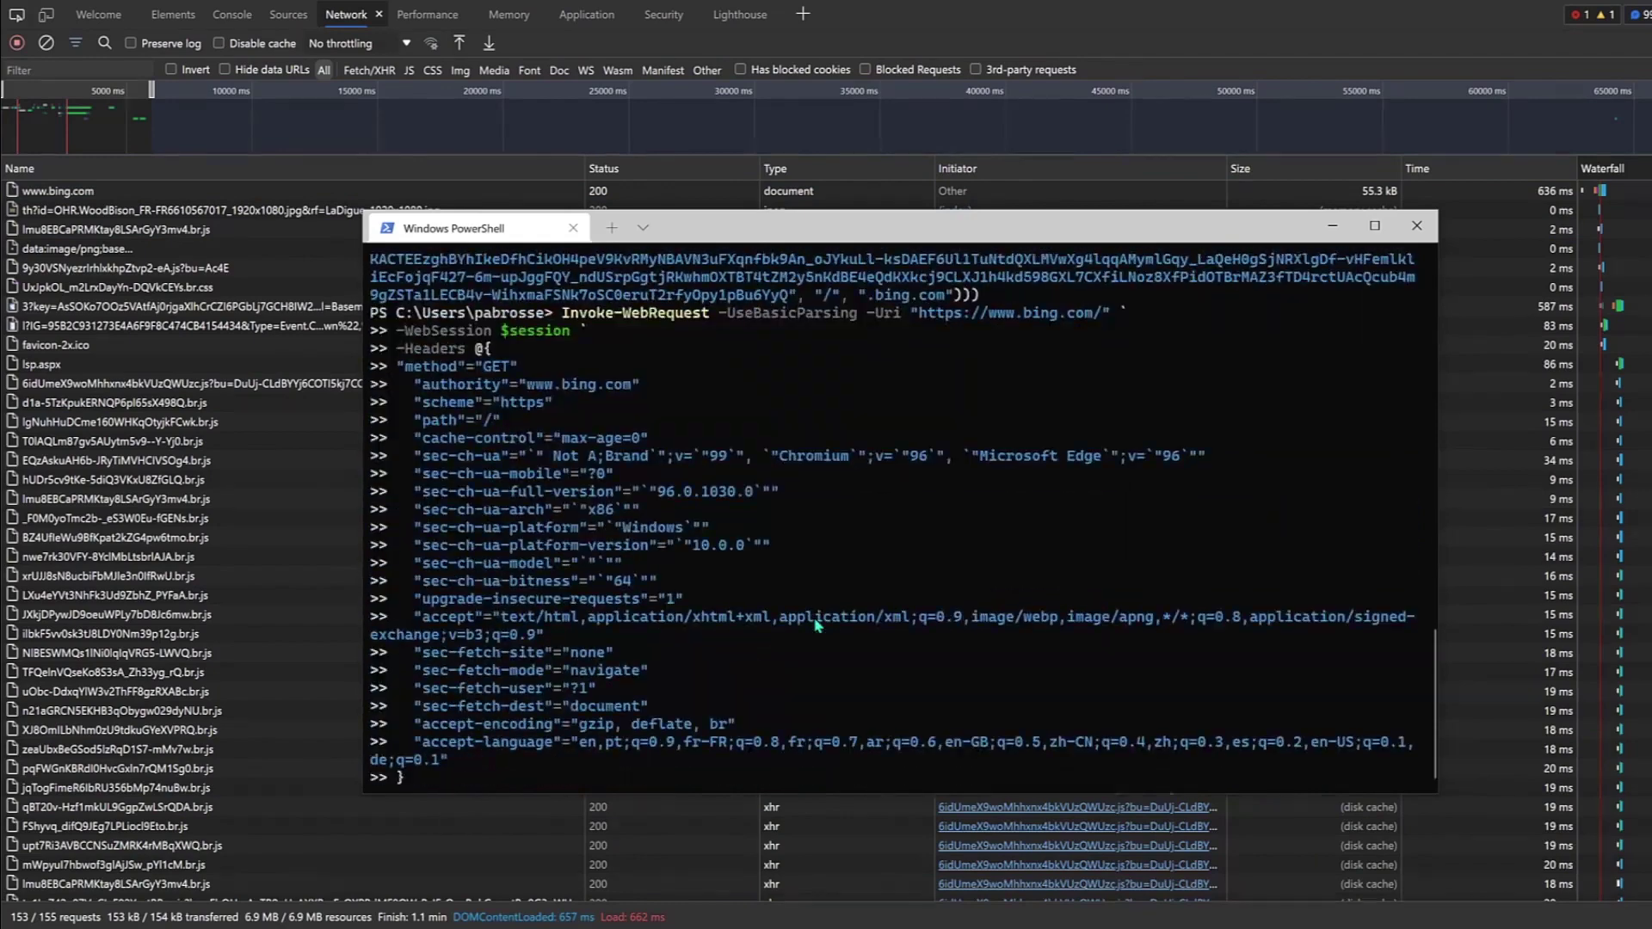
key("Return")
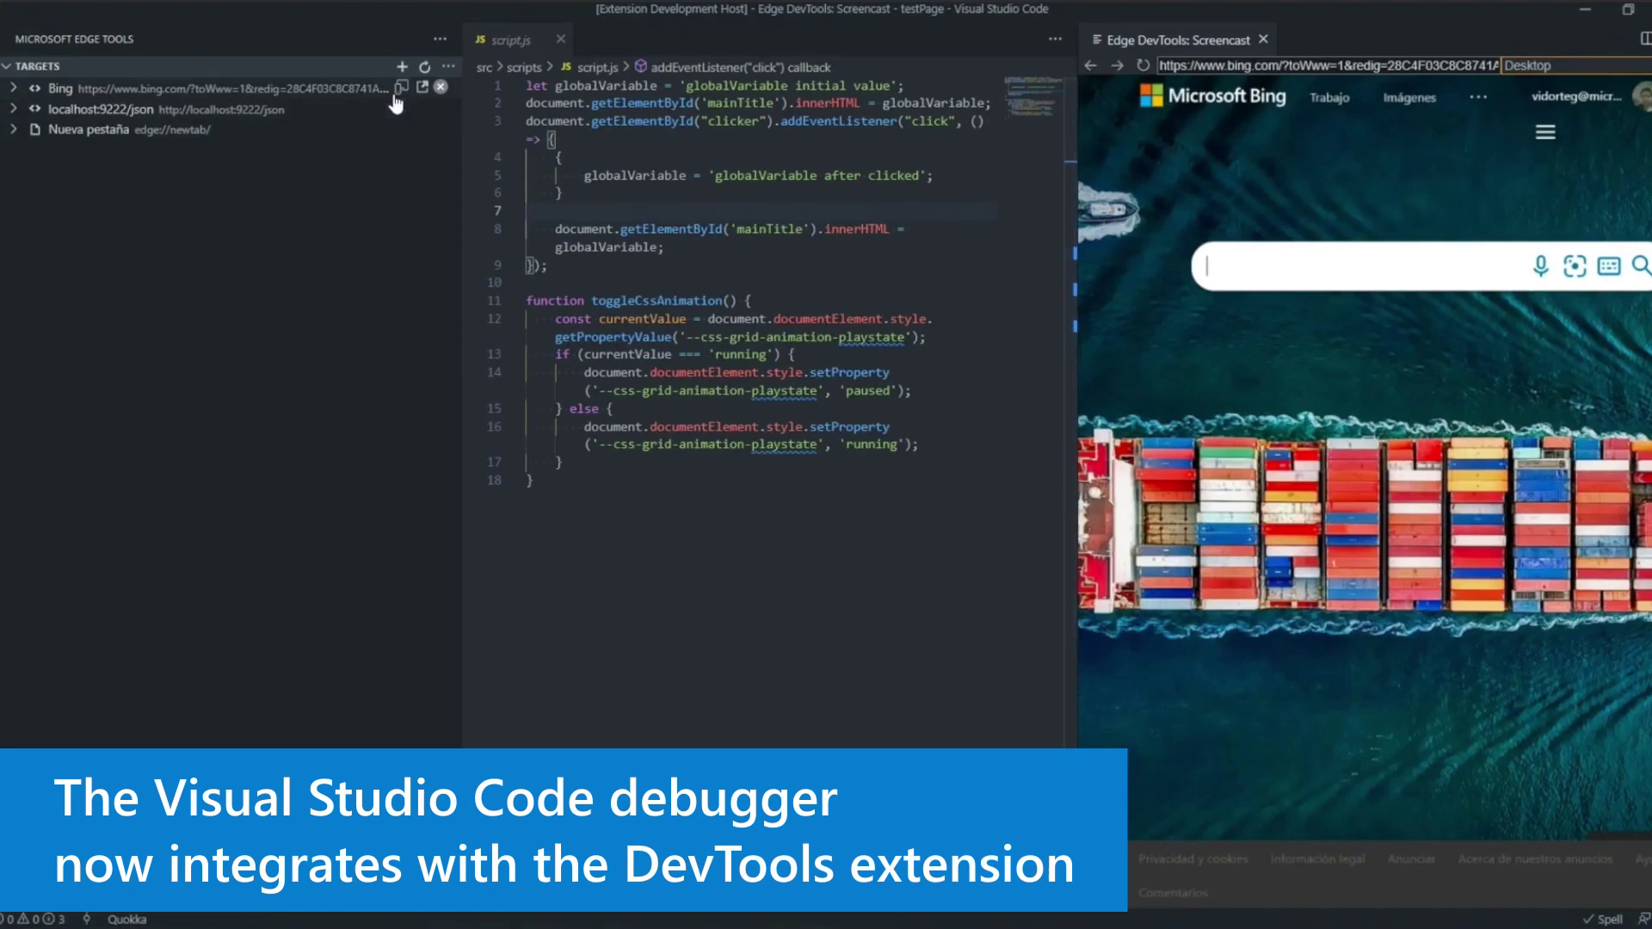
Attach DevTools to the Bing target, hide the sidebar, and open a live screencast beside script.js
left_click(406, 88)
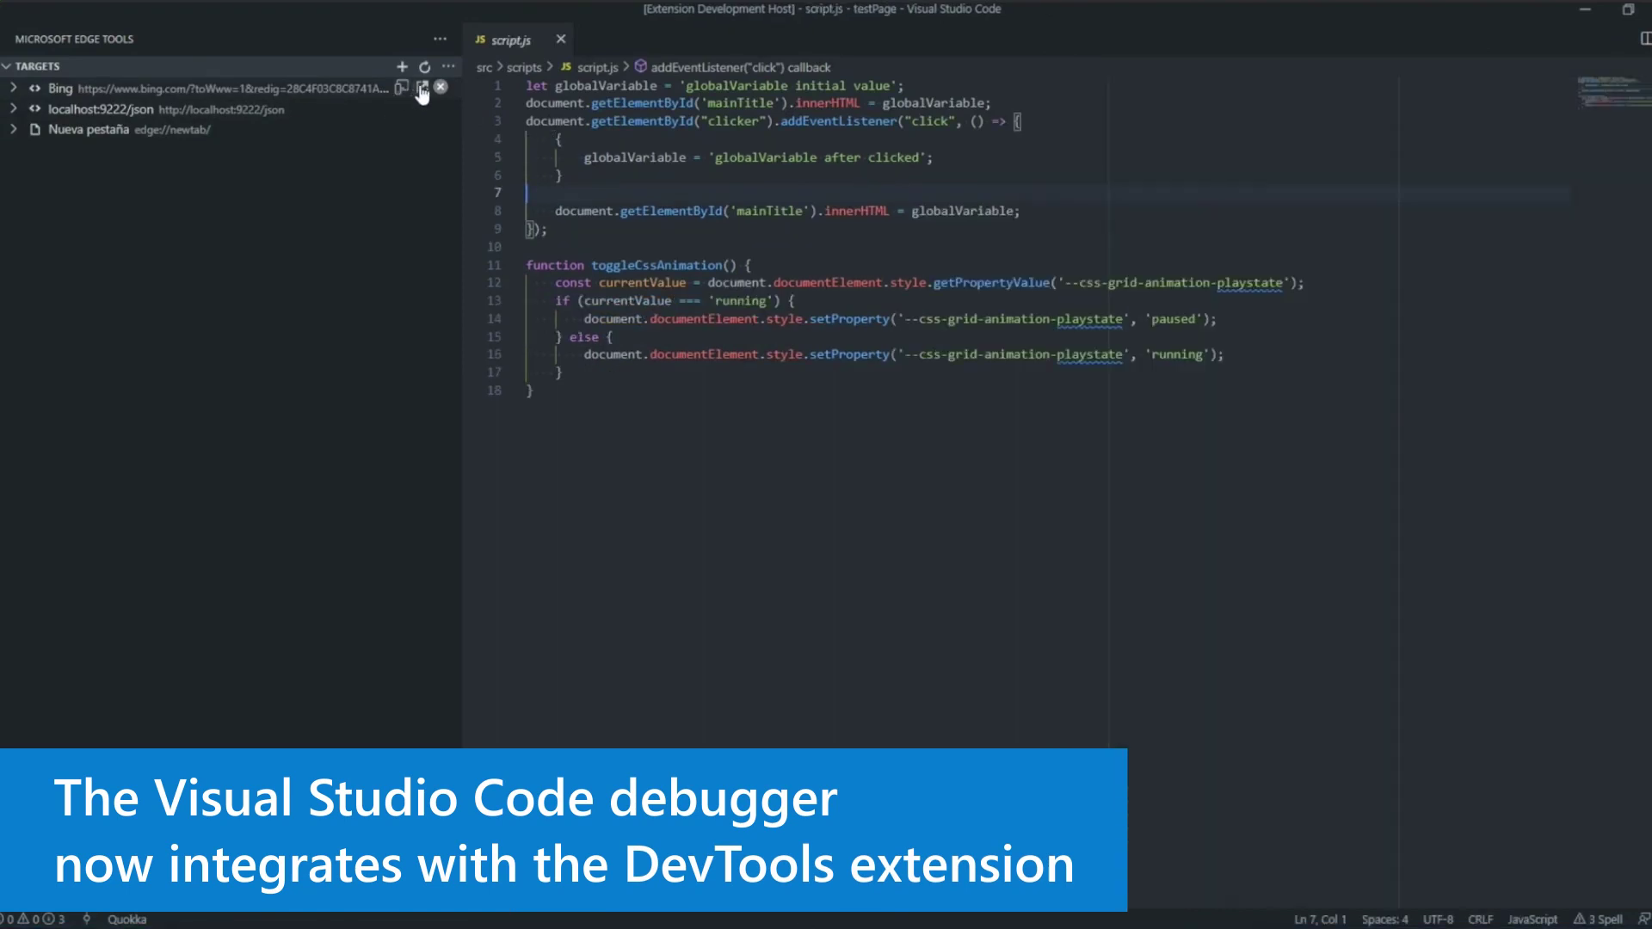
left_click(421, 88)
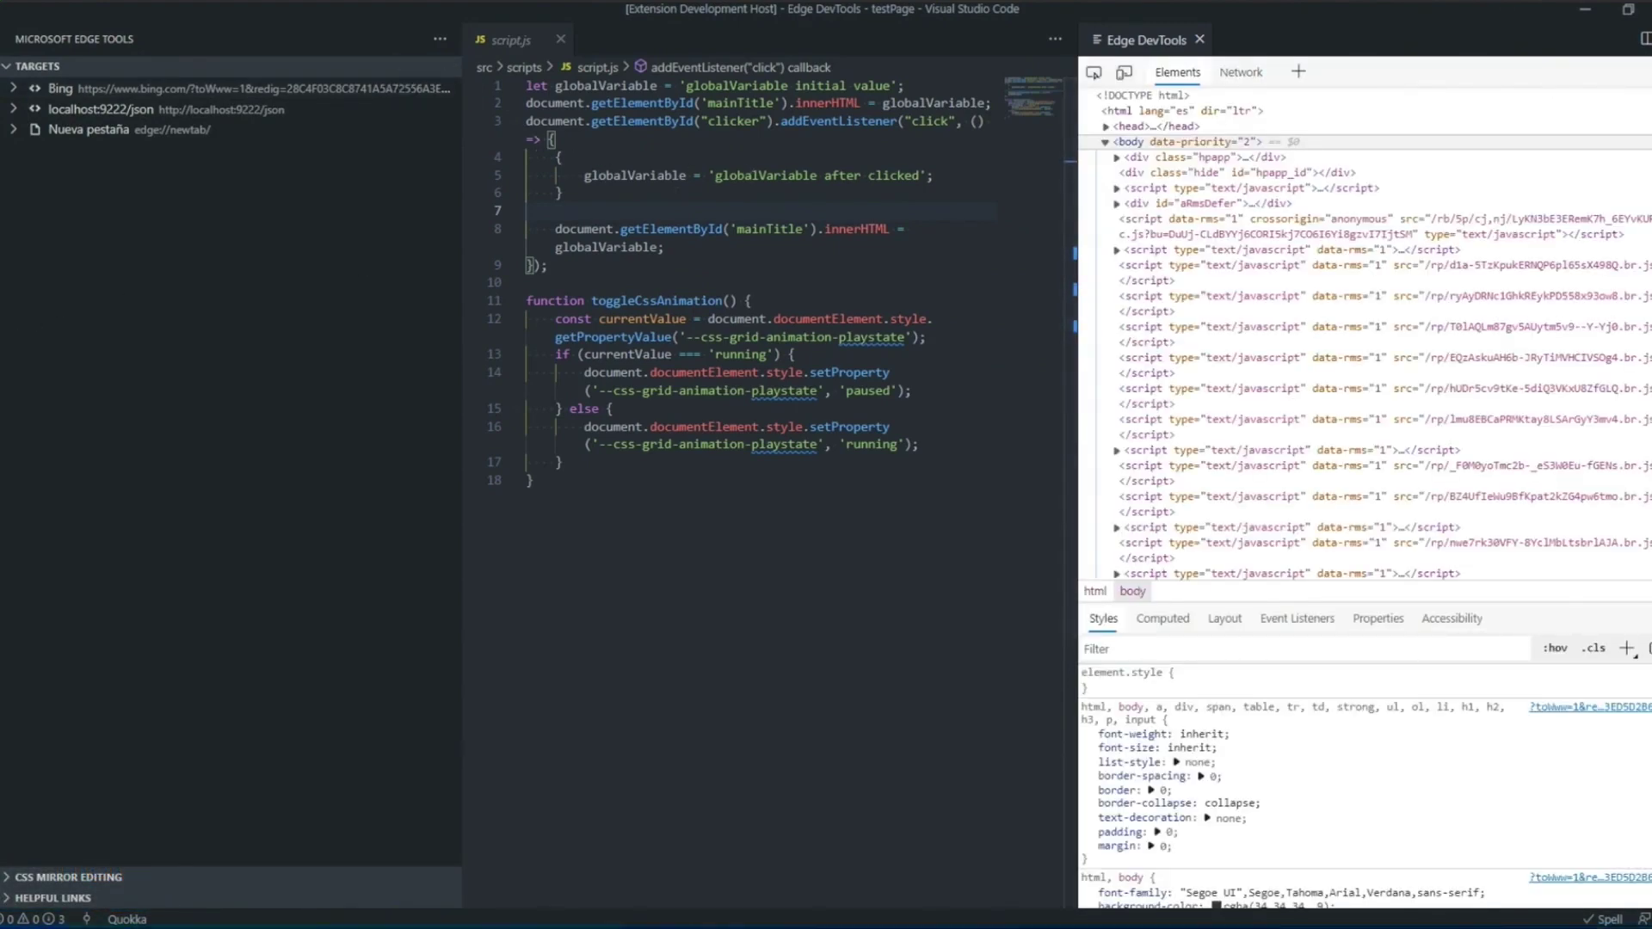
key("ctrl+b")
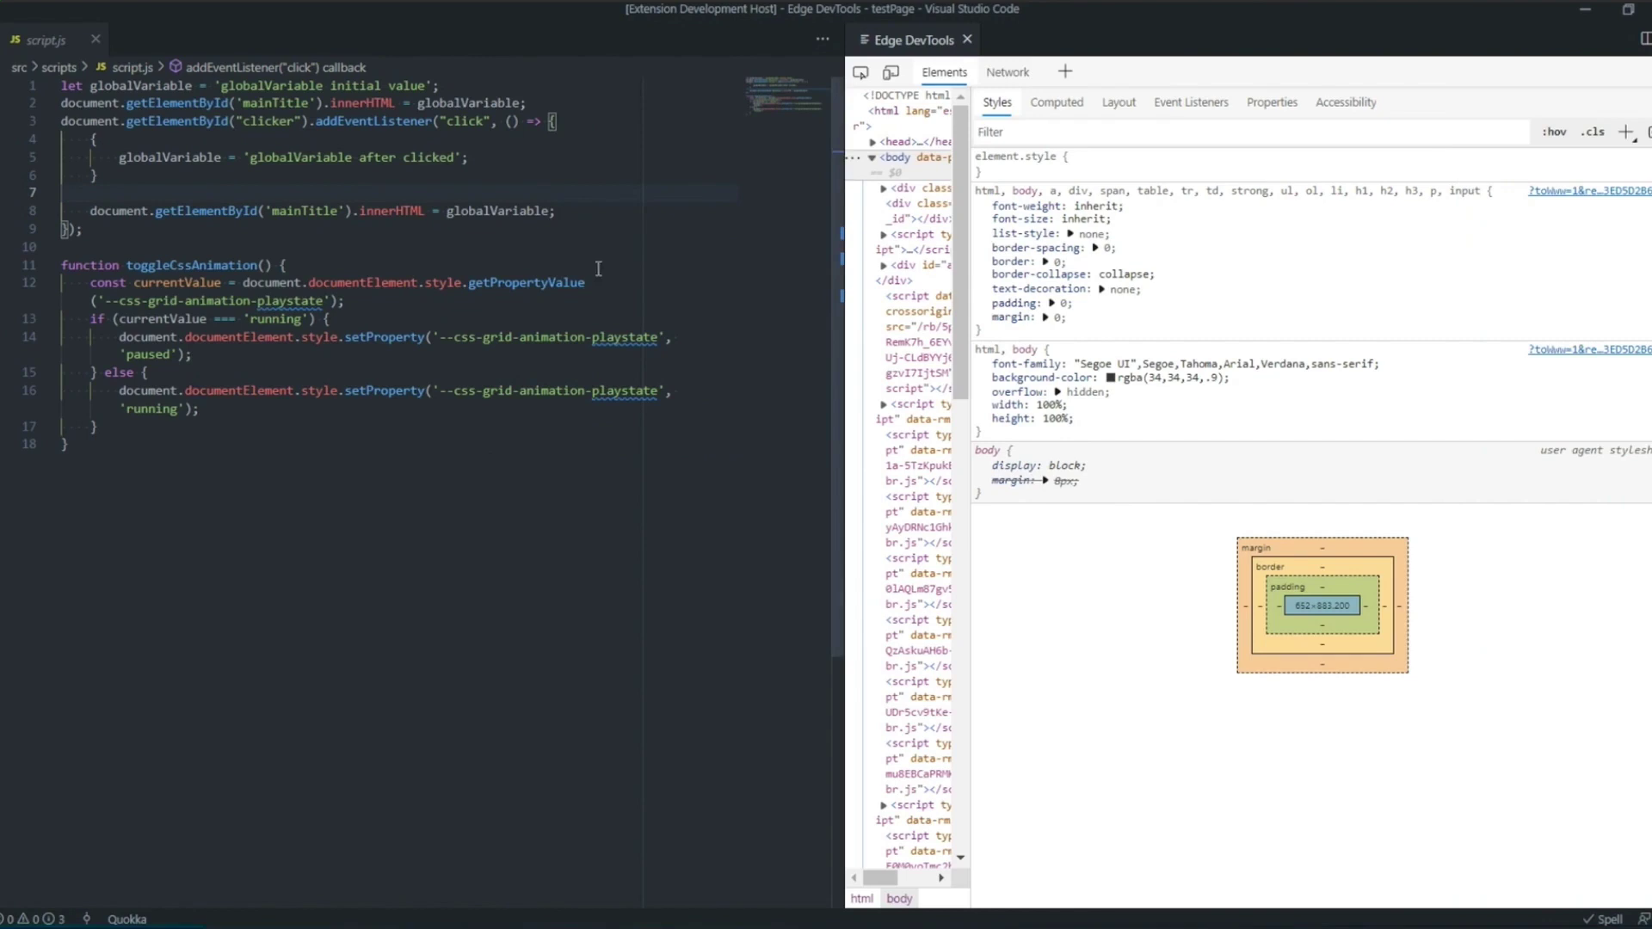
left_click(891, 73)
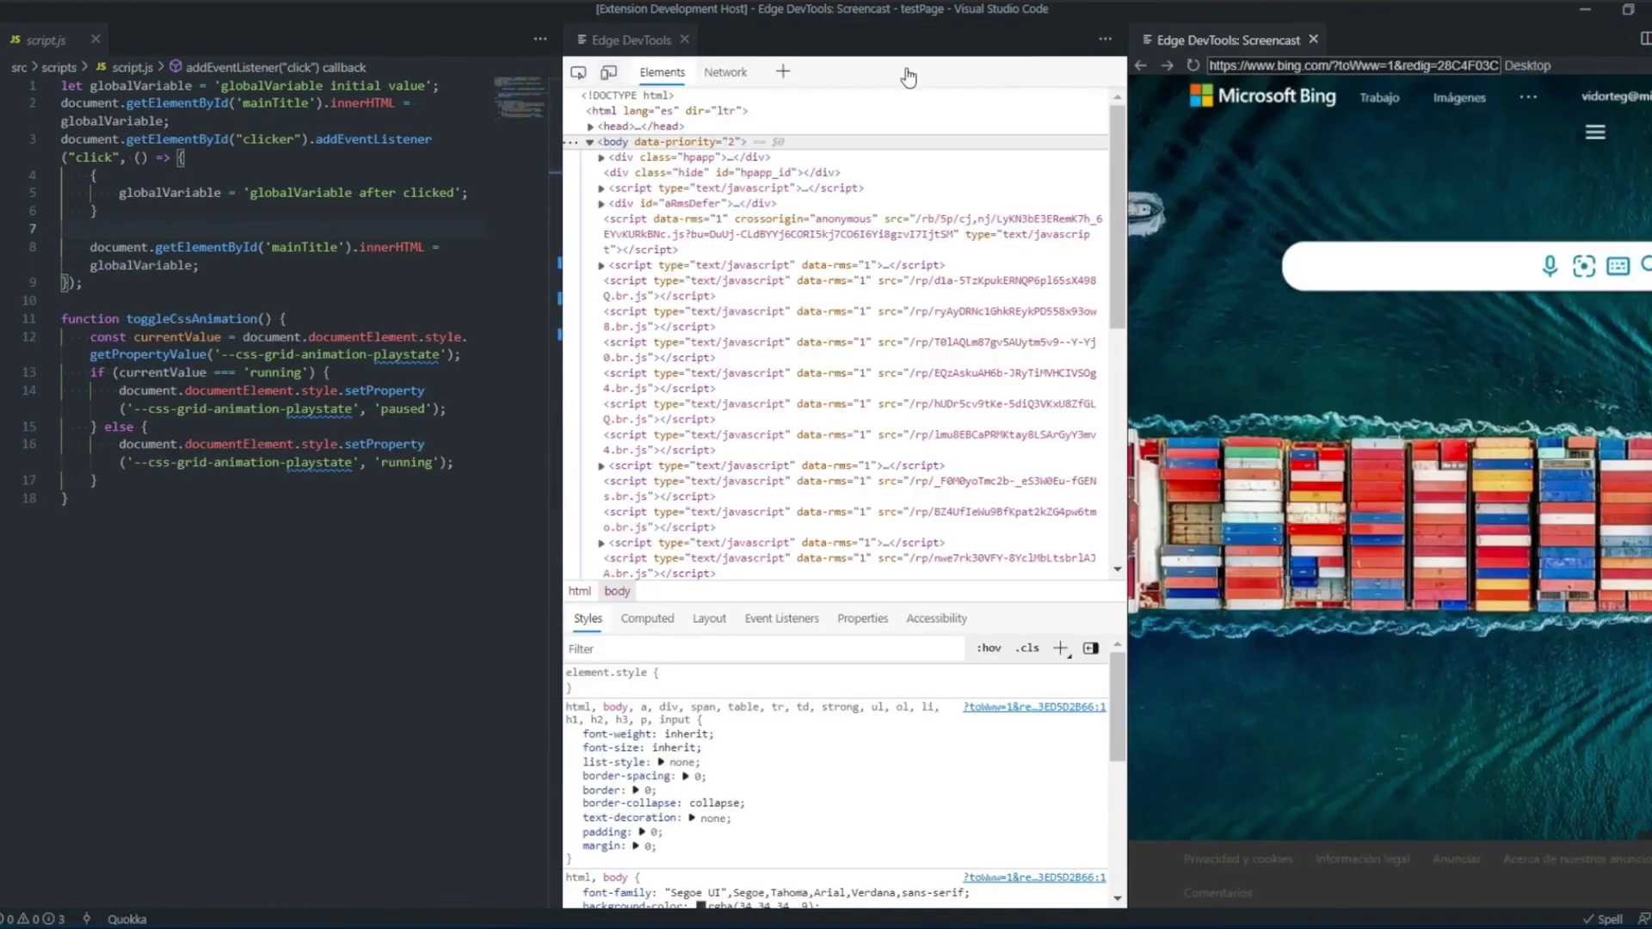
left_click(1338, 267)
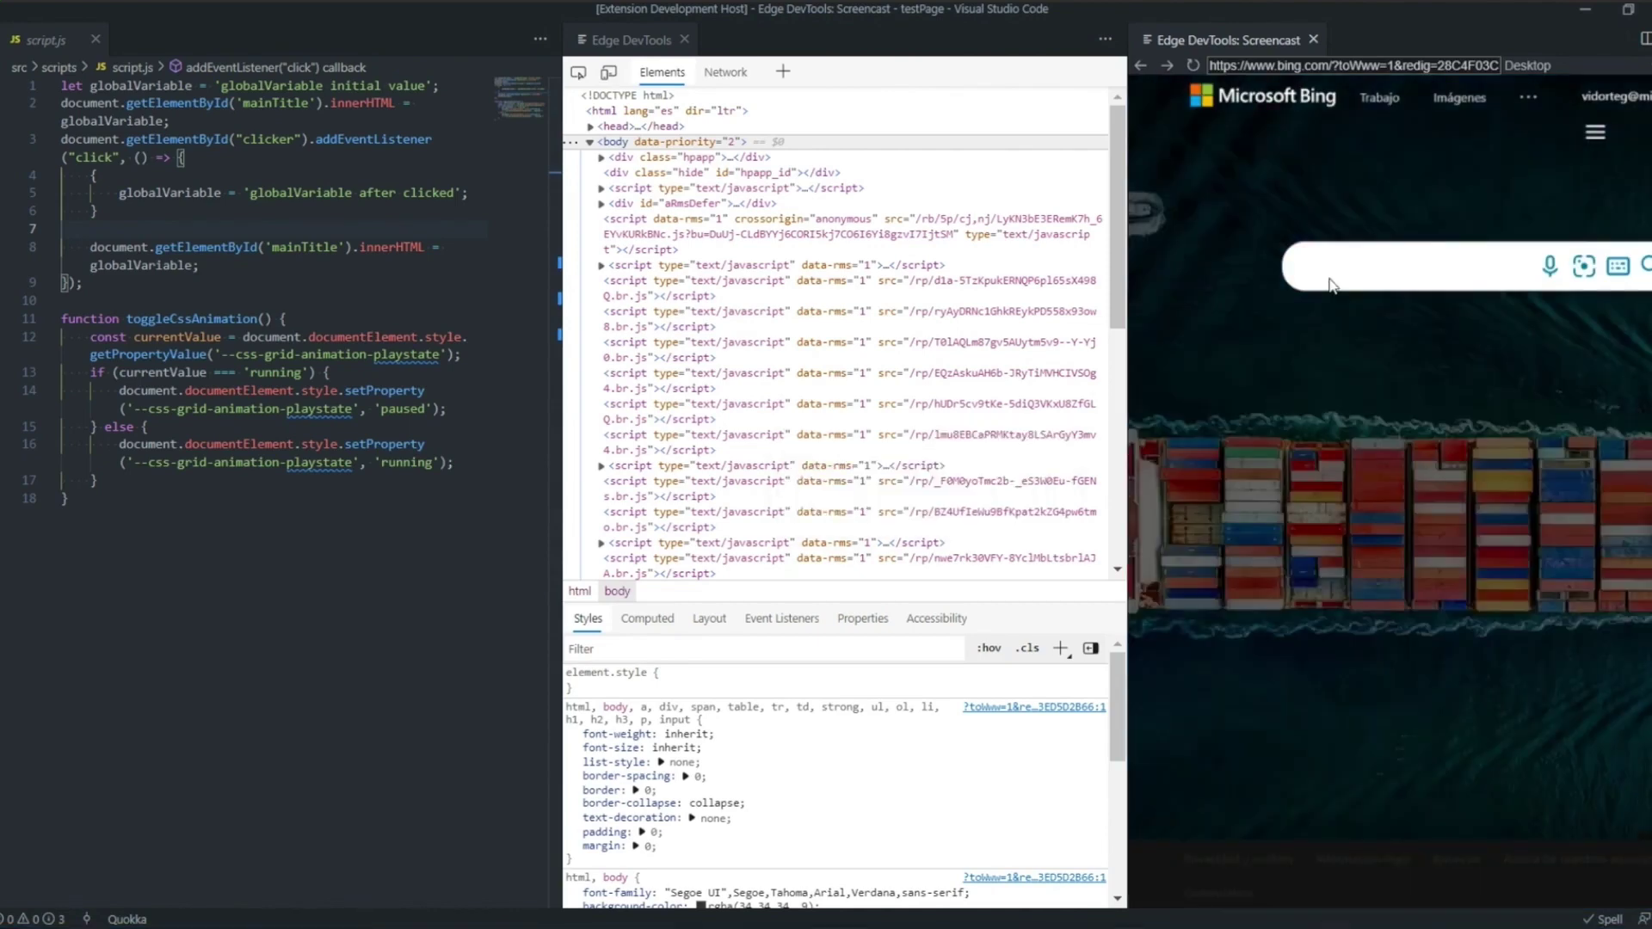